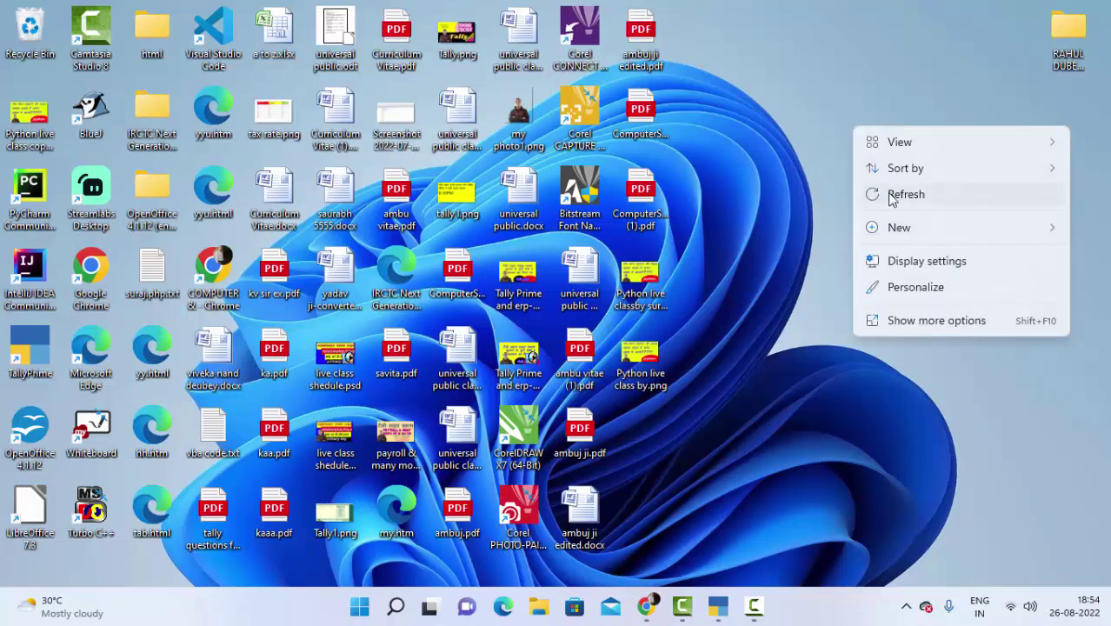
Switch to TallyPrime, leave the open purchase voucher and start creating a new ledger.
click(880, 191)
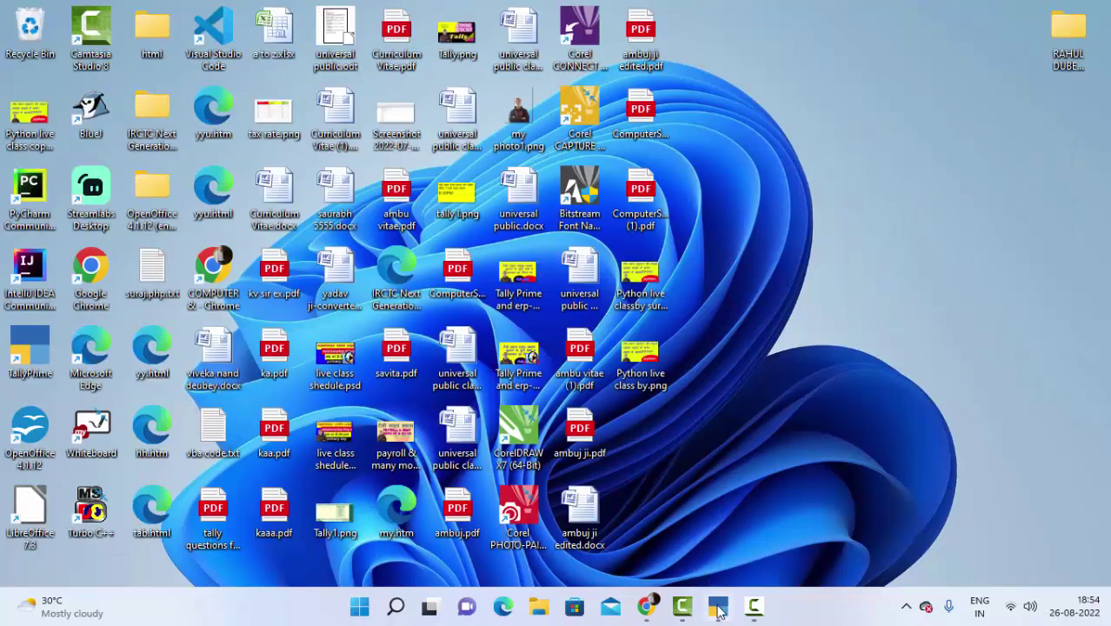
click(718, 606)
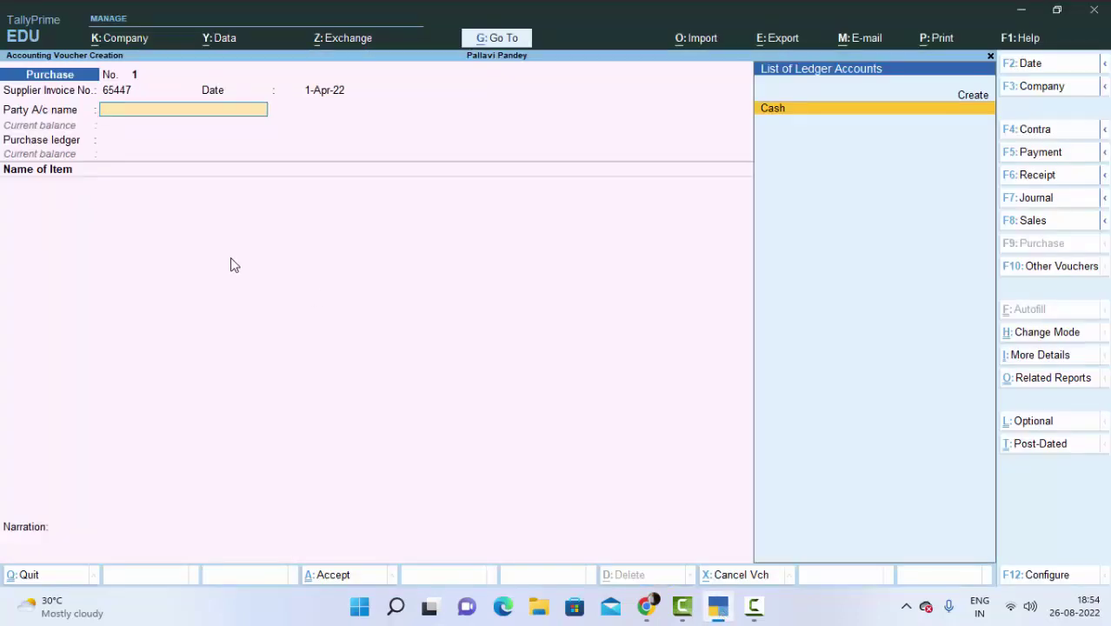
key(Escape)
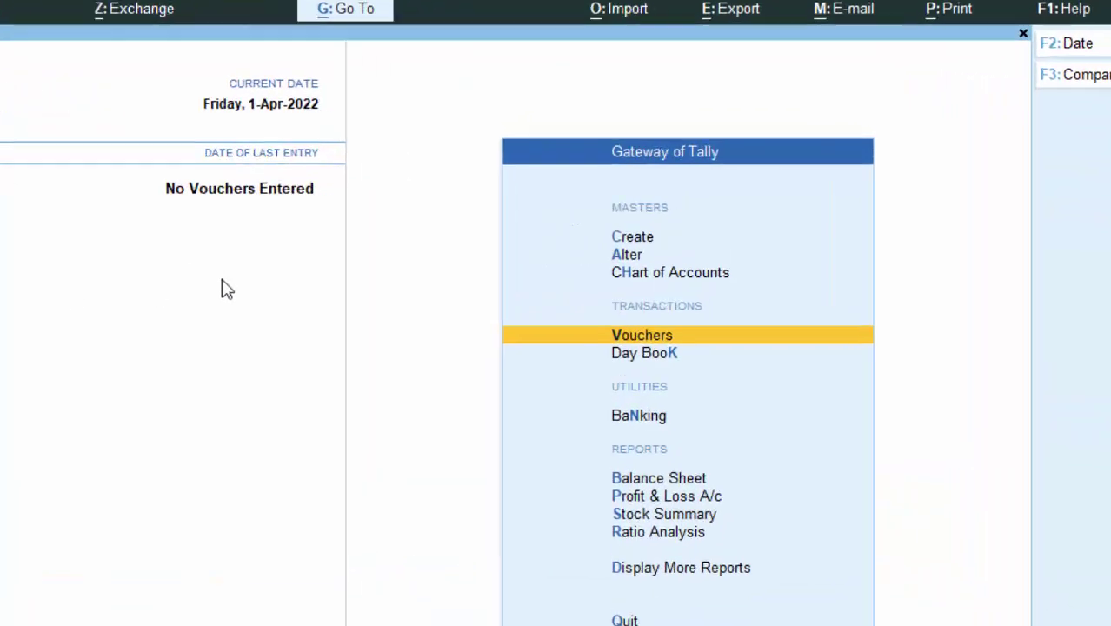
click(497, 300)
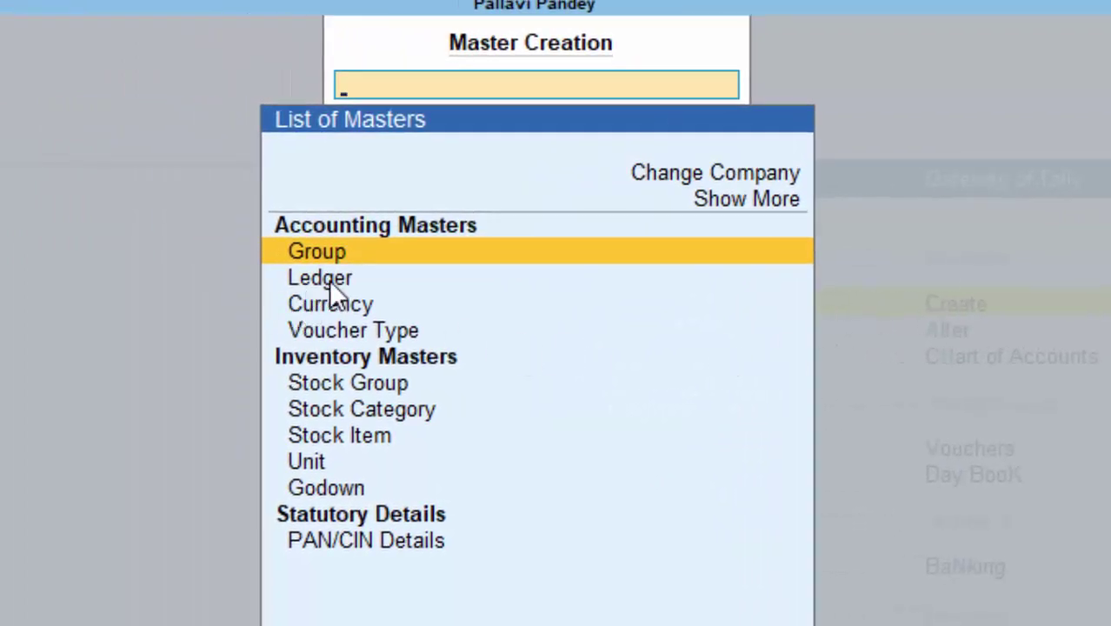
click(329, 279)
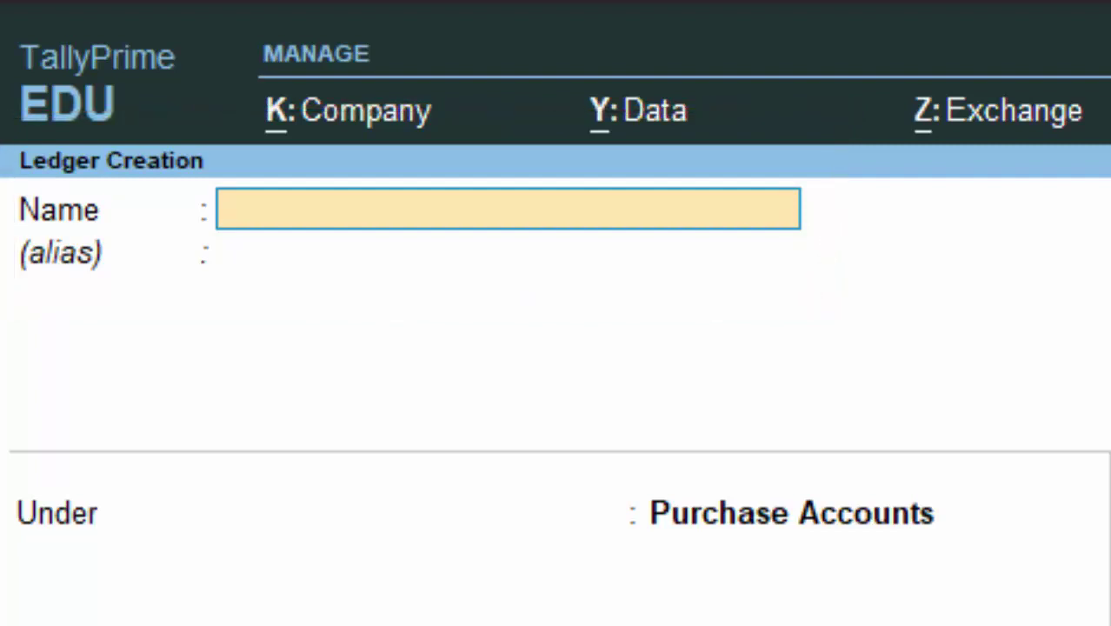
Name the new ledger Capital A/c.
text(Capi)
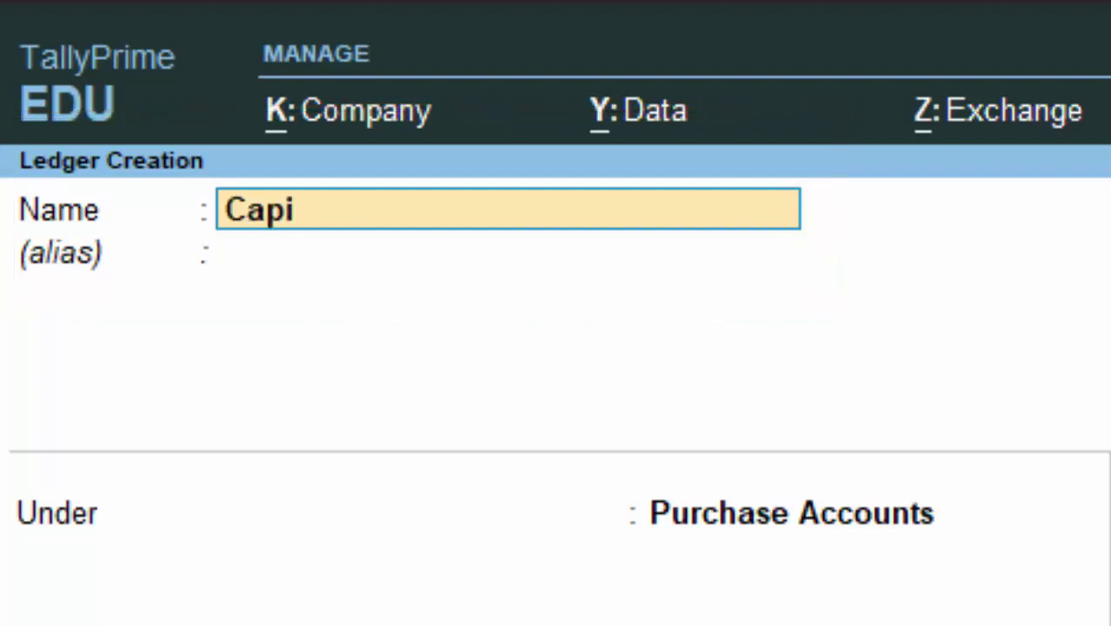
text(tal)
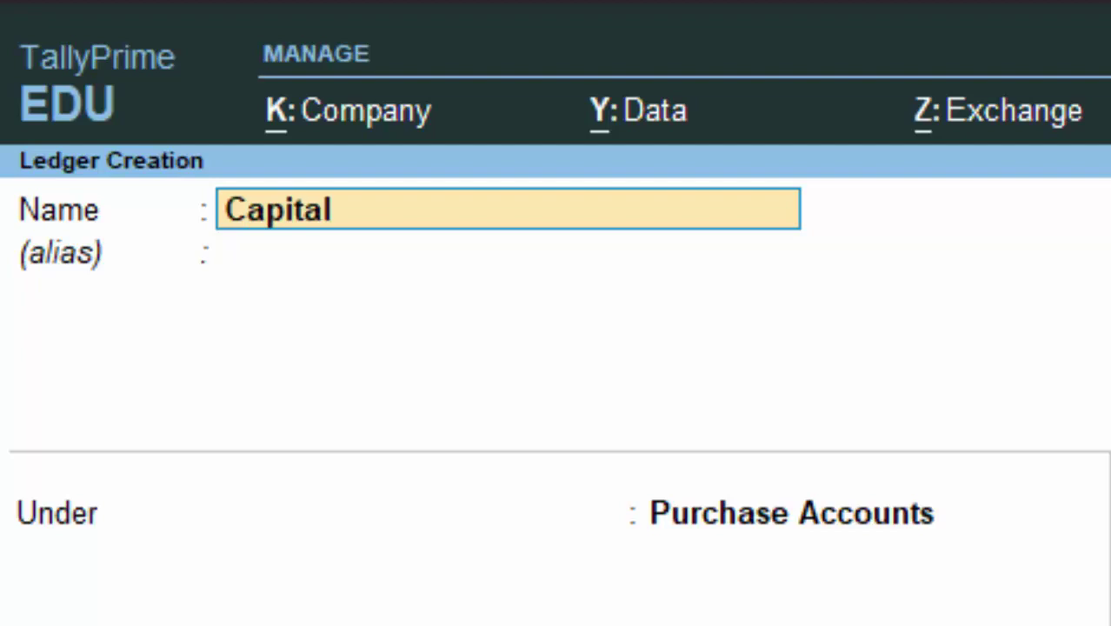
text( a/)
key(BackSpace)
key(BackSpace)
text(A/c)
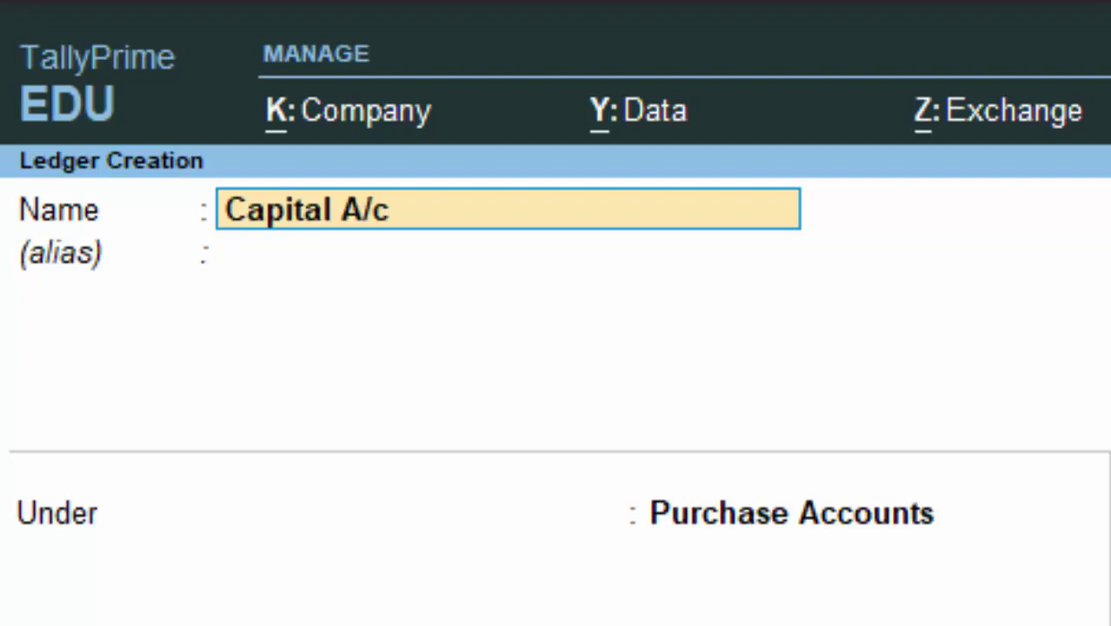
text(')
key(BackSpace)
key(Return)
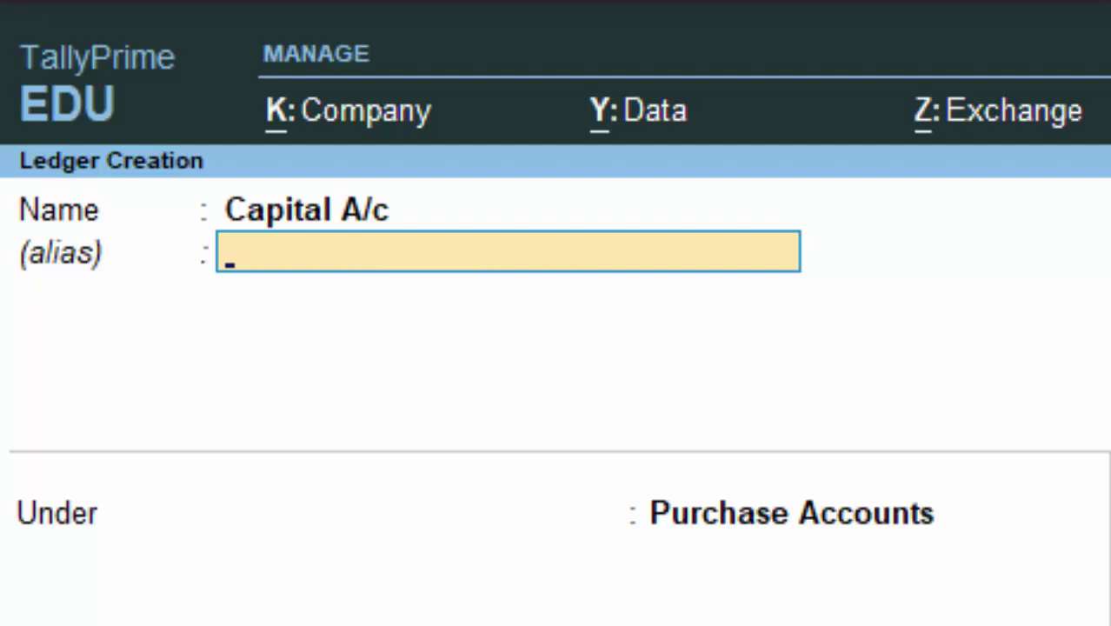
Give the Capital A/c ledger the alias Cash Invested in Business.
text(Cas)
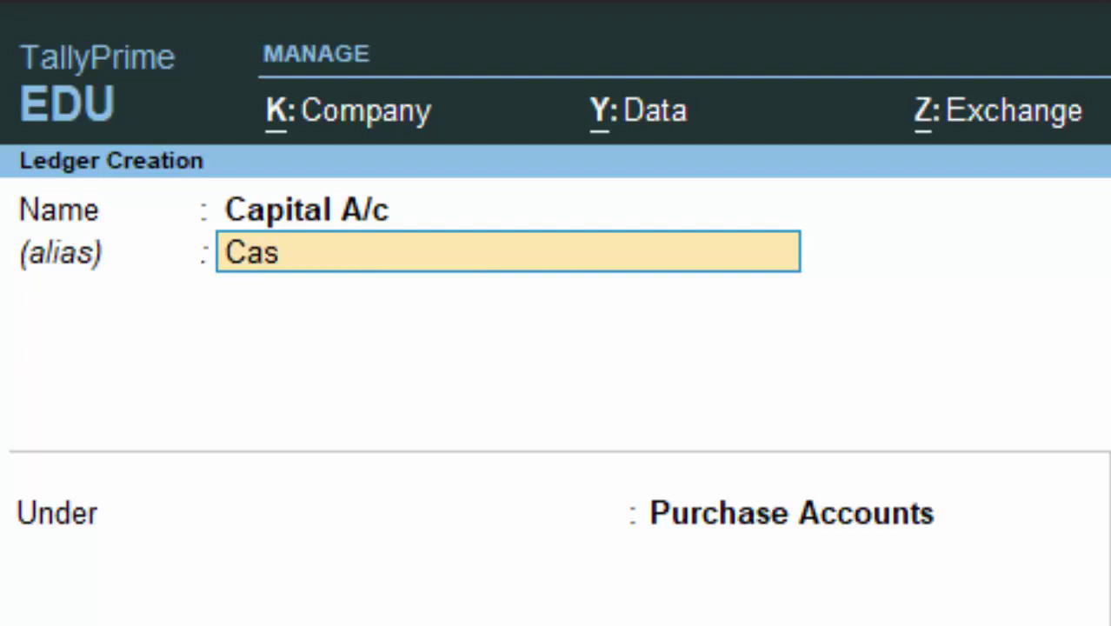
text(h Inv)
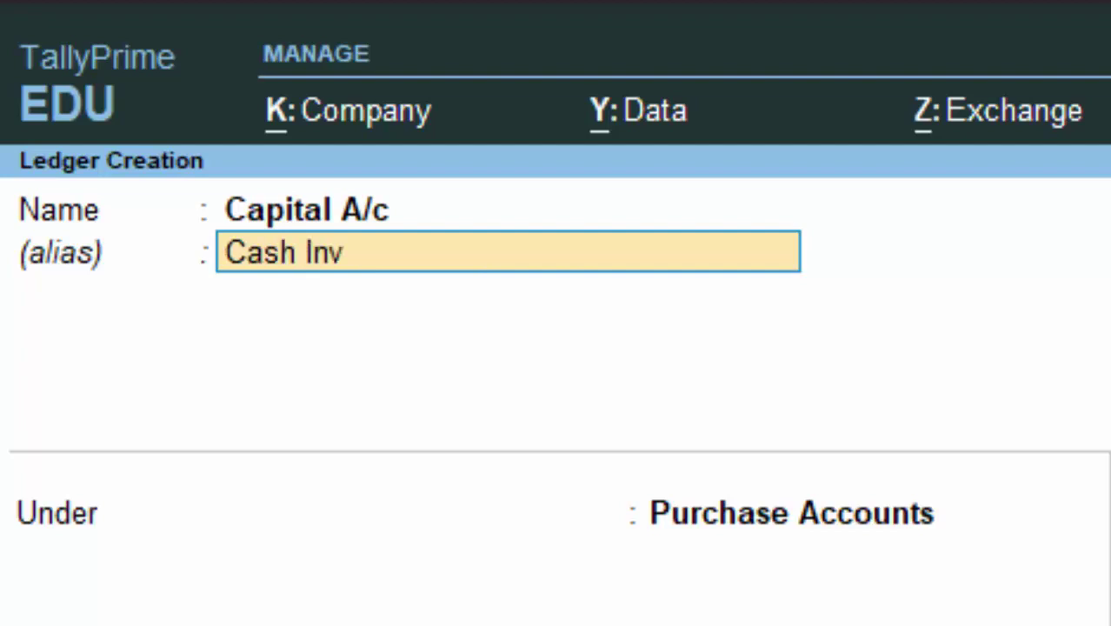
text(ested)
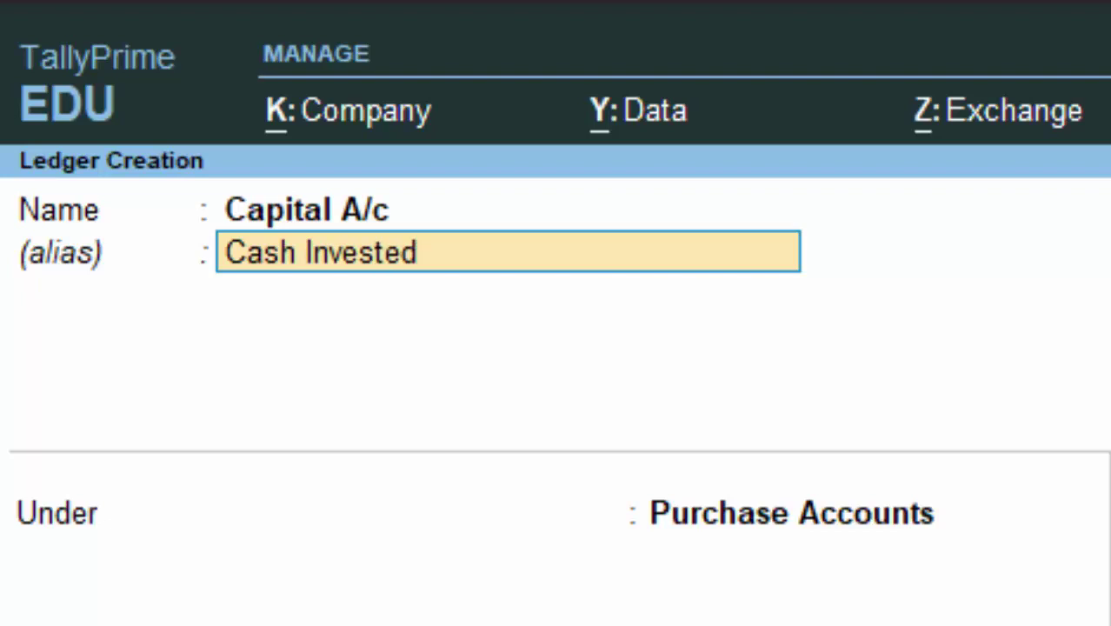
text( in Bu)
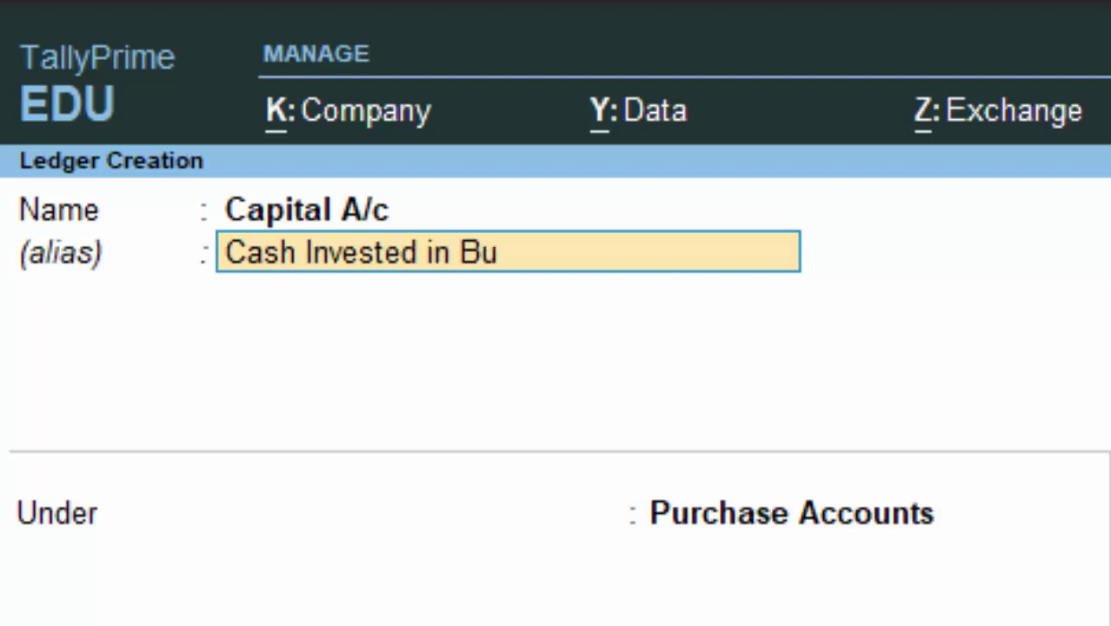
text(siness)
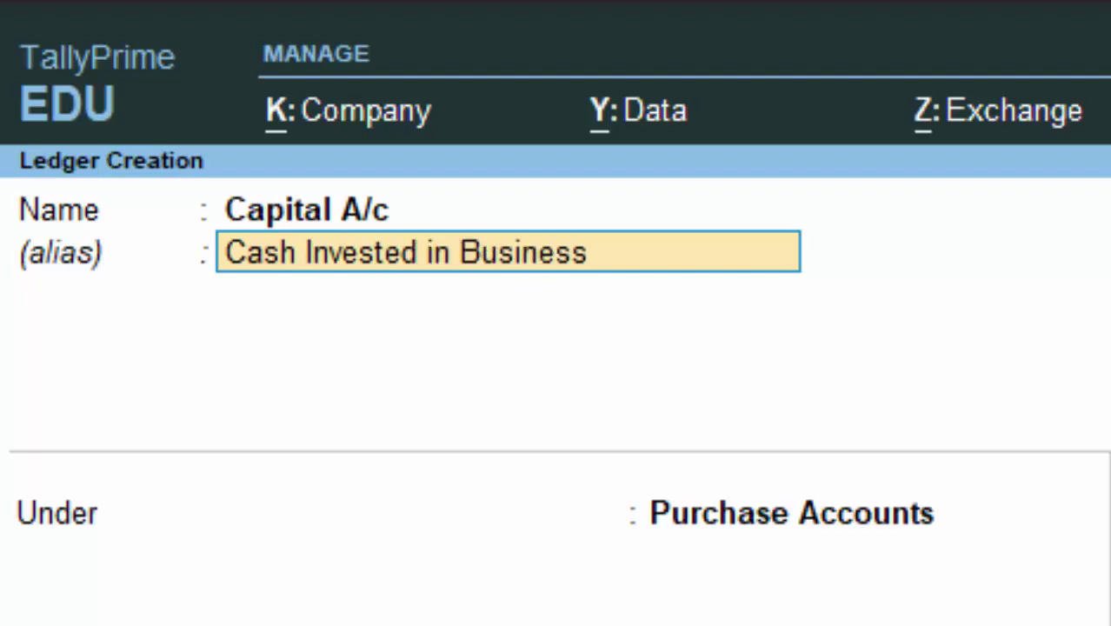
key(Return)
key(Return)
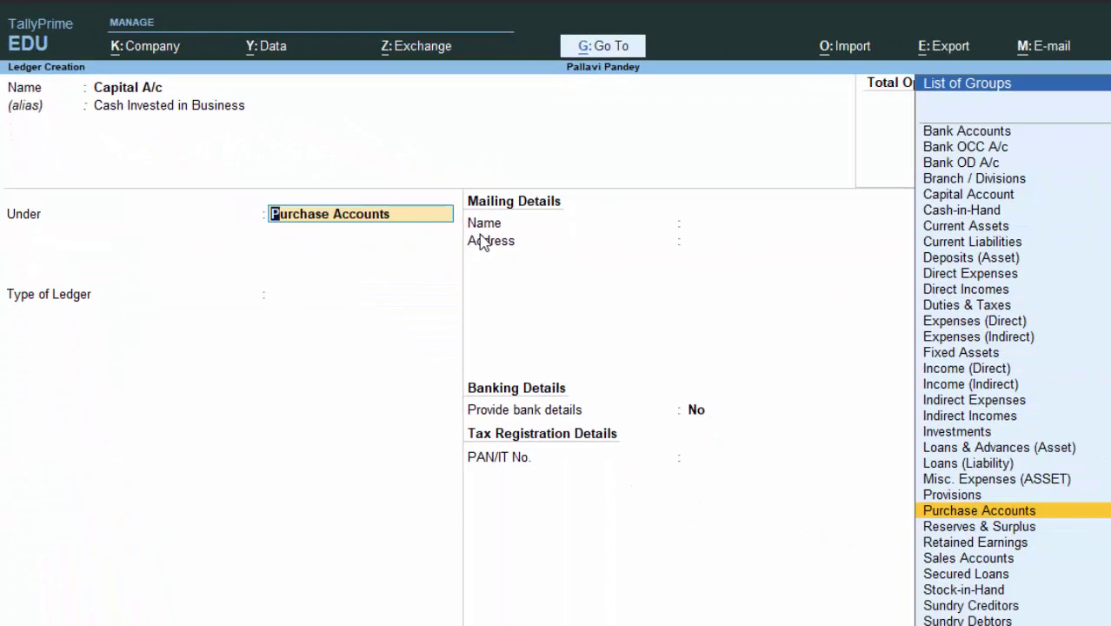
Place the Capital A/c ledger under the Capital Account group.
key(Up)
key(Up)
key(Up)
key(Up)
key(Up)
key(Up)
key(Up)
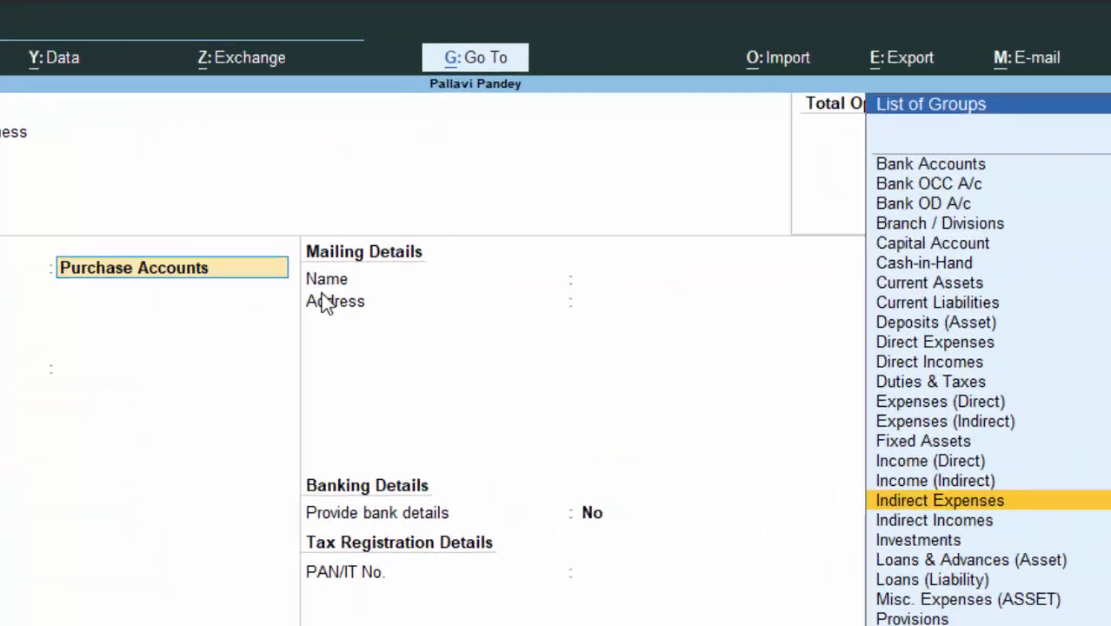
key(Up)
key(Up)
key(Up)
key(Up)
key(Up)
key(Up)
key(Up)
key(Up)
key(Up)
key(Up)
key(Up)
key(Up)
key(Up)
key(Return)
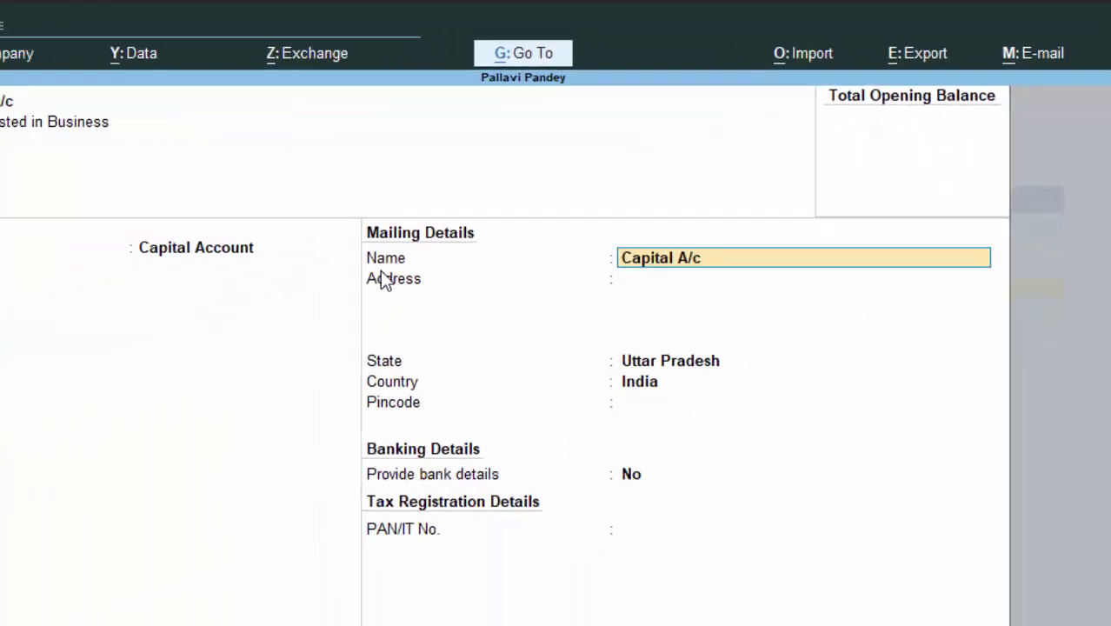
Keep the default mailing, banking and tax details, save the ledger without an opening balance, and leave ledger creation.
key(Return)
key(Return)
key(Return)
key(Return)
key(Return)
key(Return)
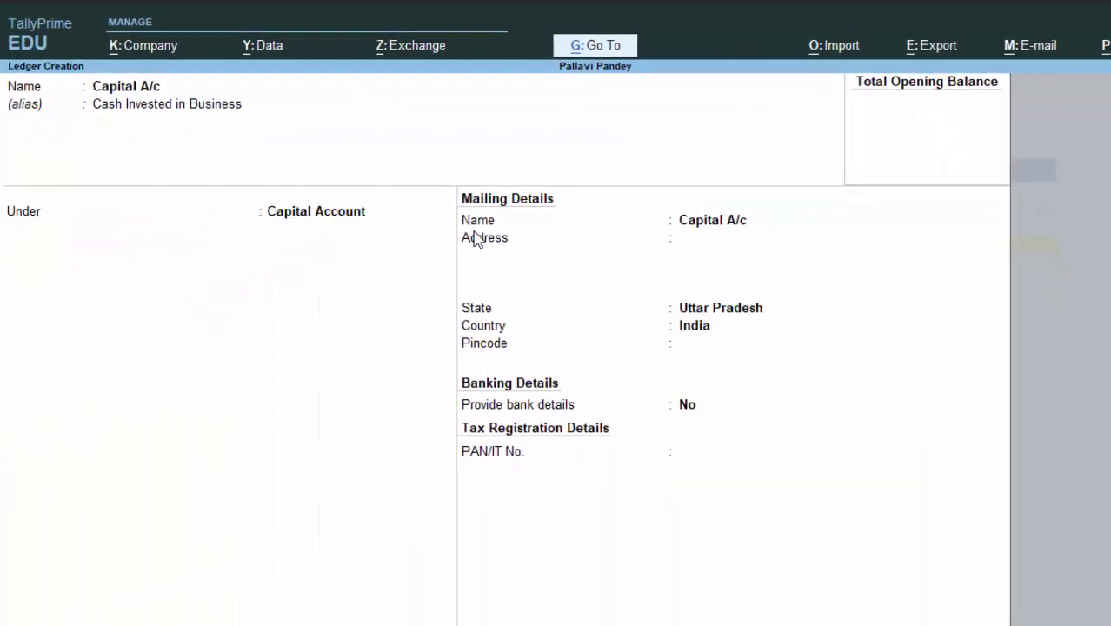
key(Return)
key(Return)
key(Return)
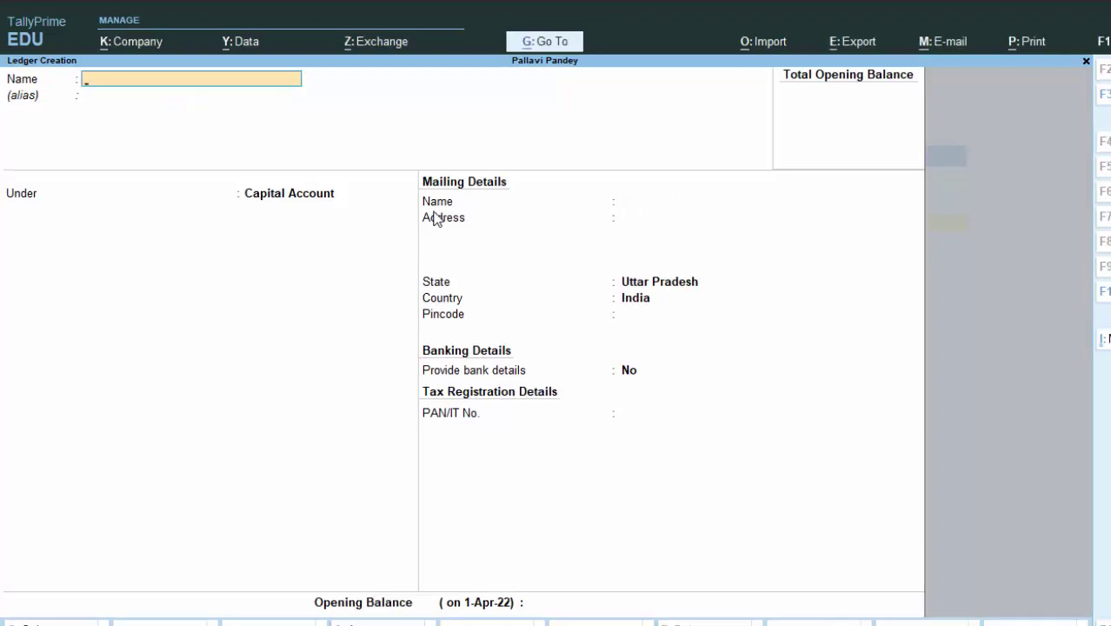
key(Escape)
key(Return)
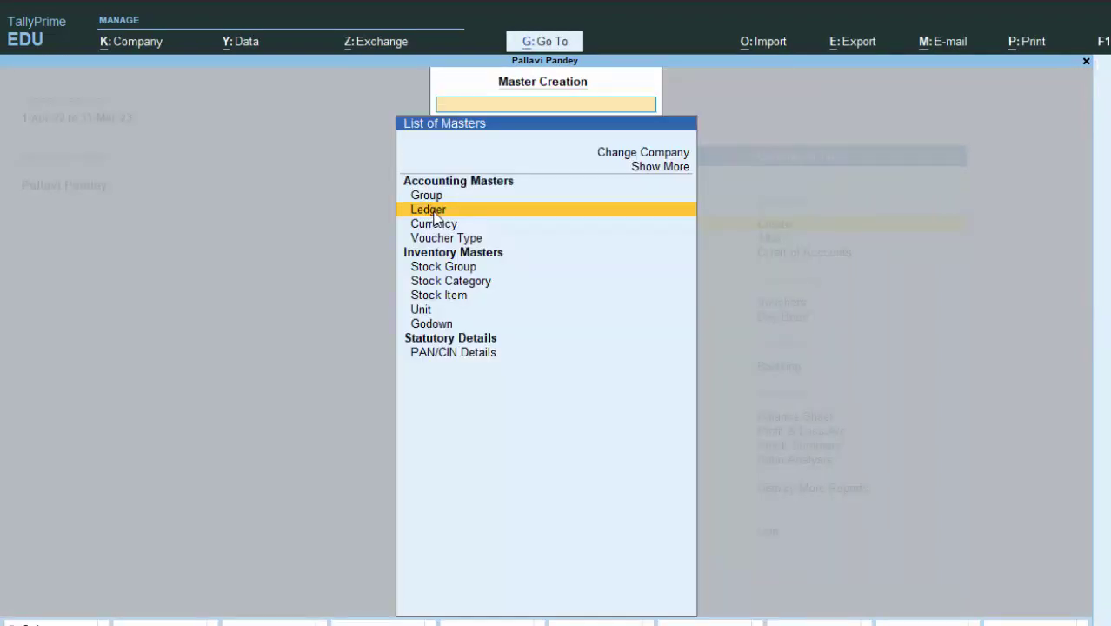
Start a new stock item named CPU with the alias Electronics.
key(Down)
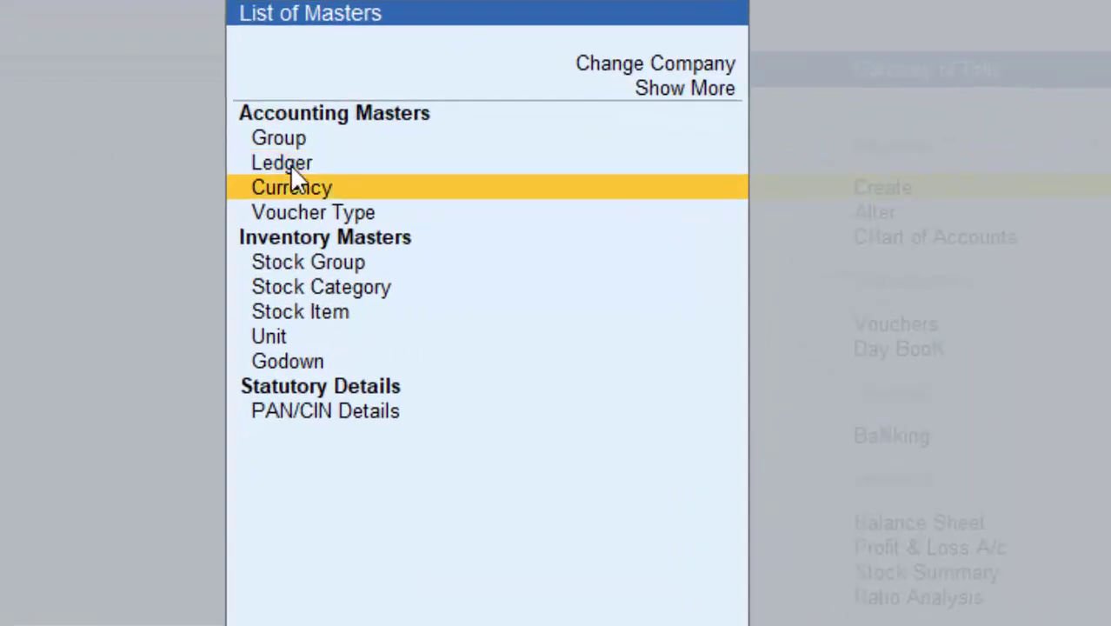
key(Down)
key(Down)
key(Down)
key(Down)
key(Down)
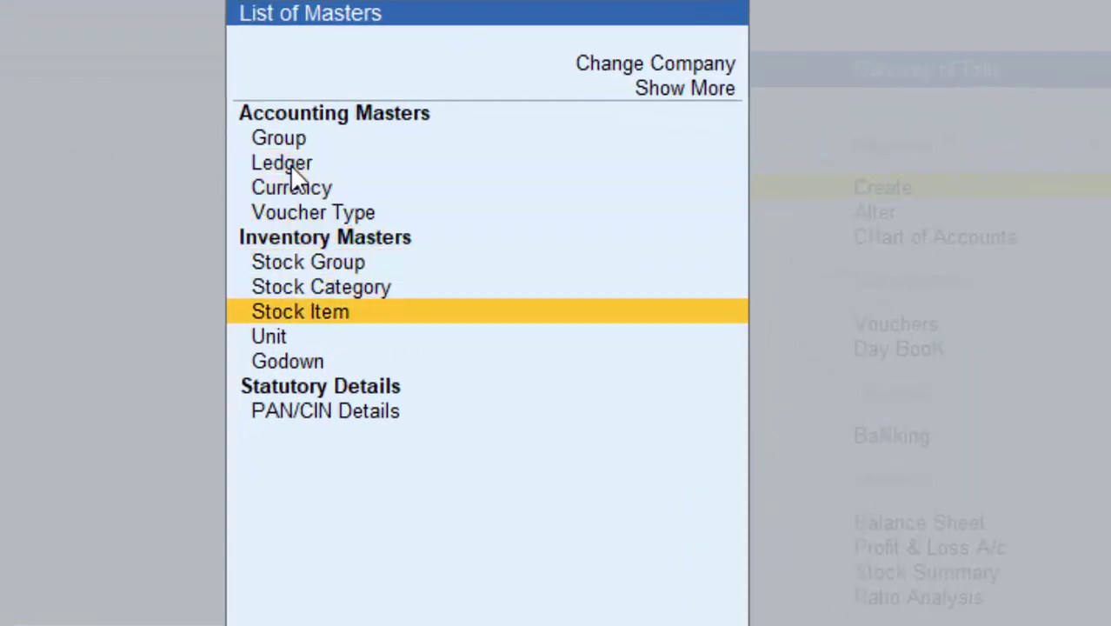
key(Return)
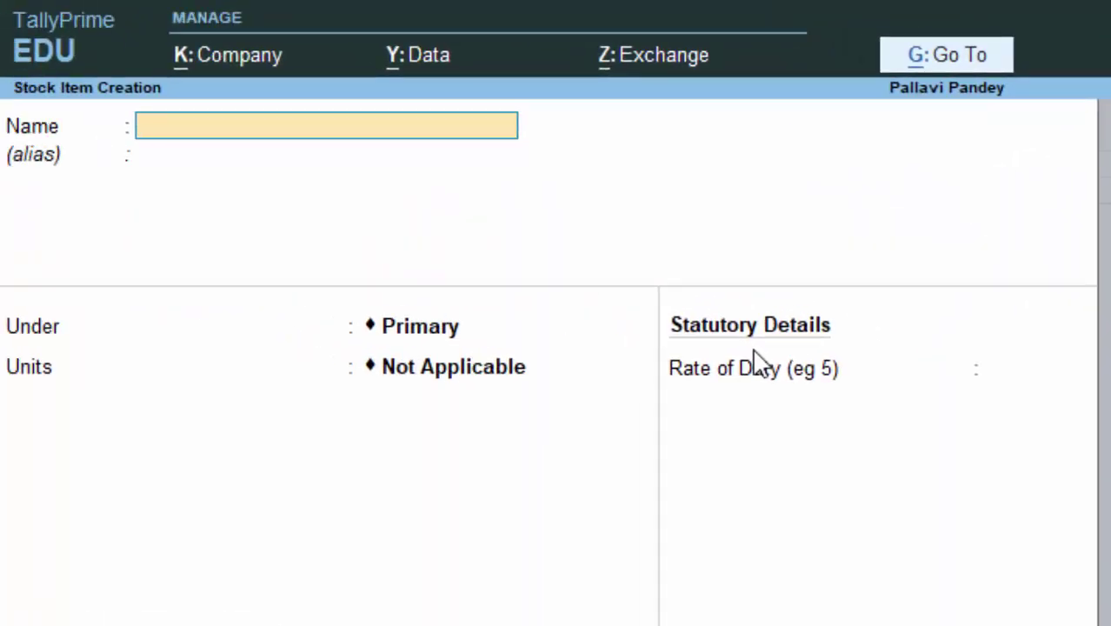
text(CPU)
key(Return)
text(Electr)
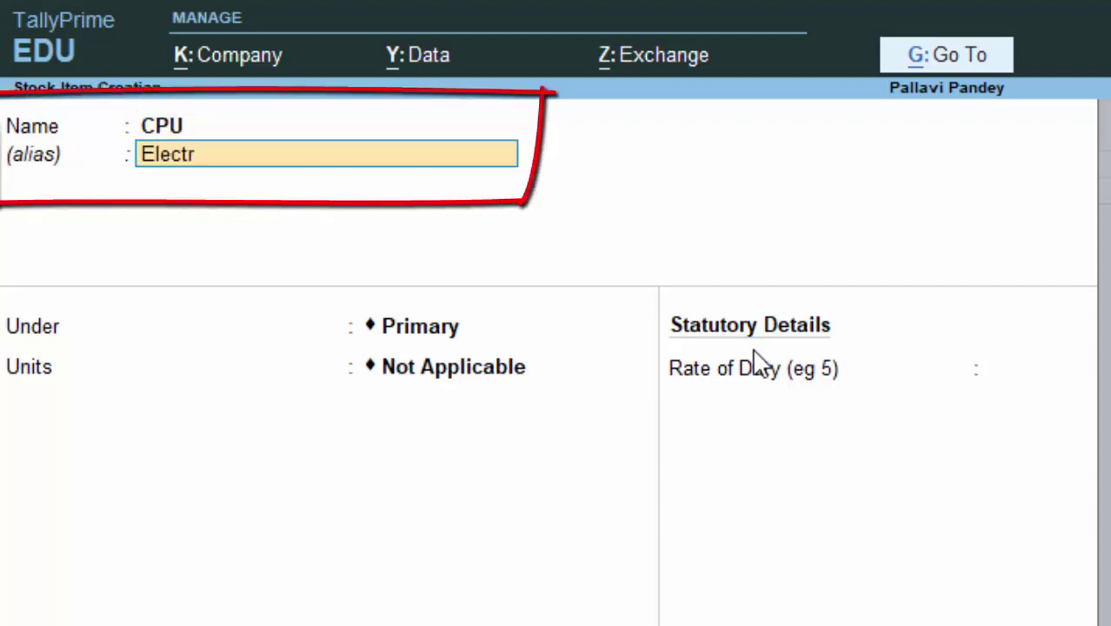
text(onics)
key(Return)
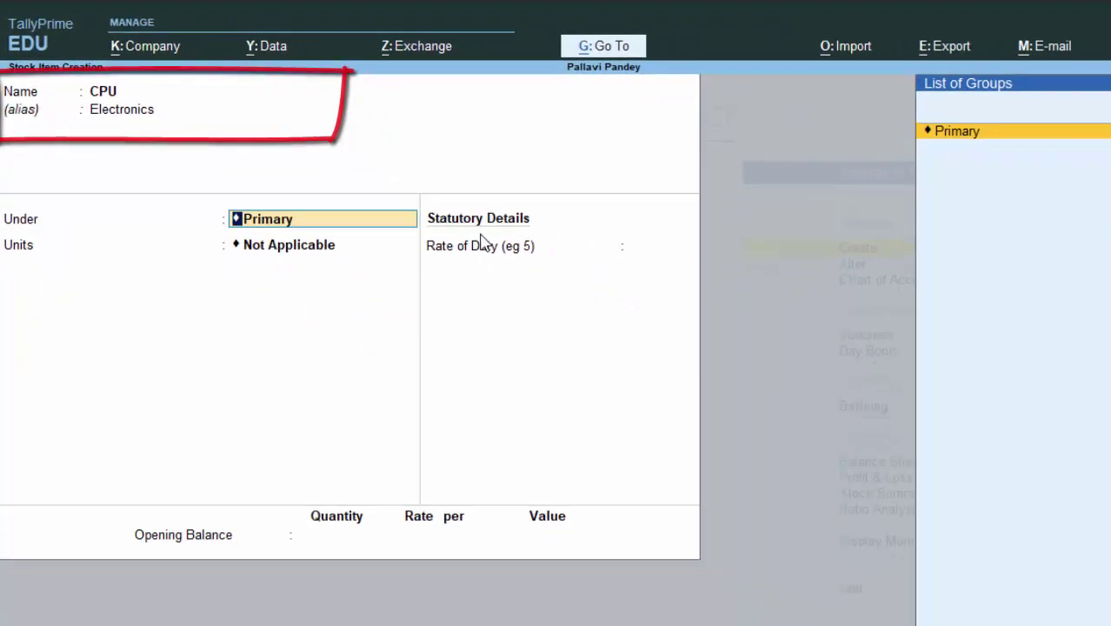
Keep the CPU item under Primary and create its simple unit with symbol nos, formal name Numbers and 0 decimal places.
key(Return)
key(Up)
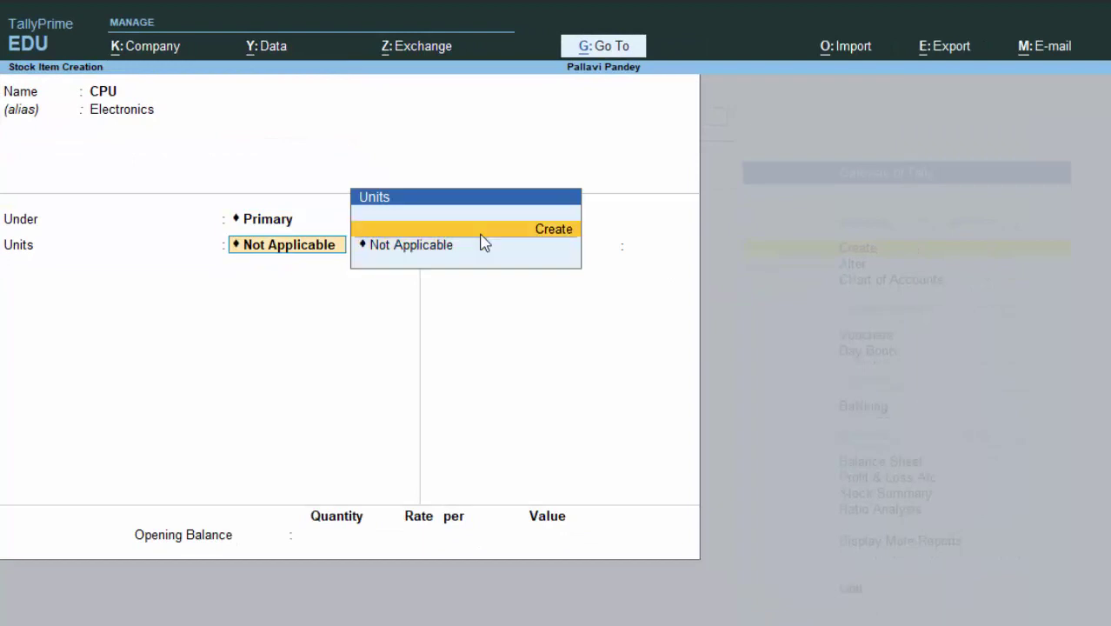
key(Return)
text(nos)
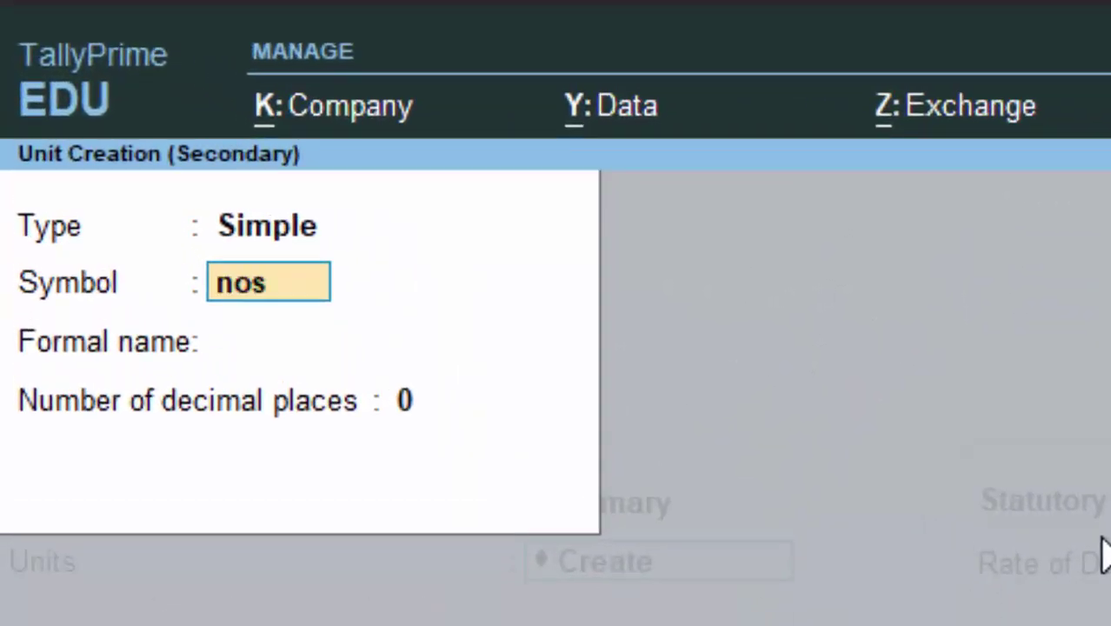
key(Return)
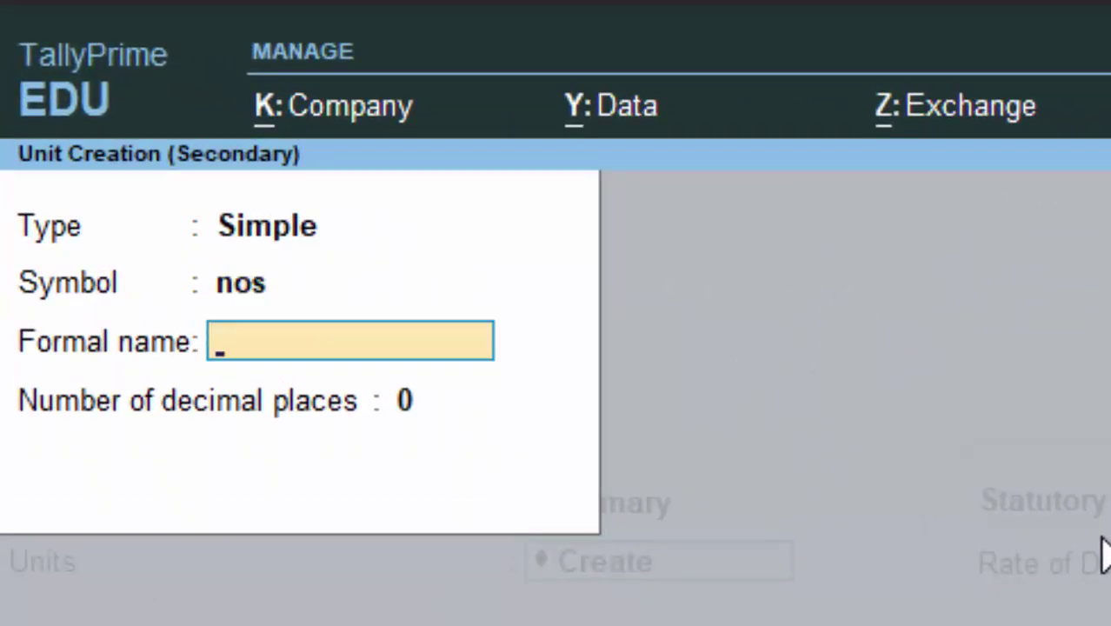
text(Numbers)
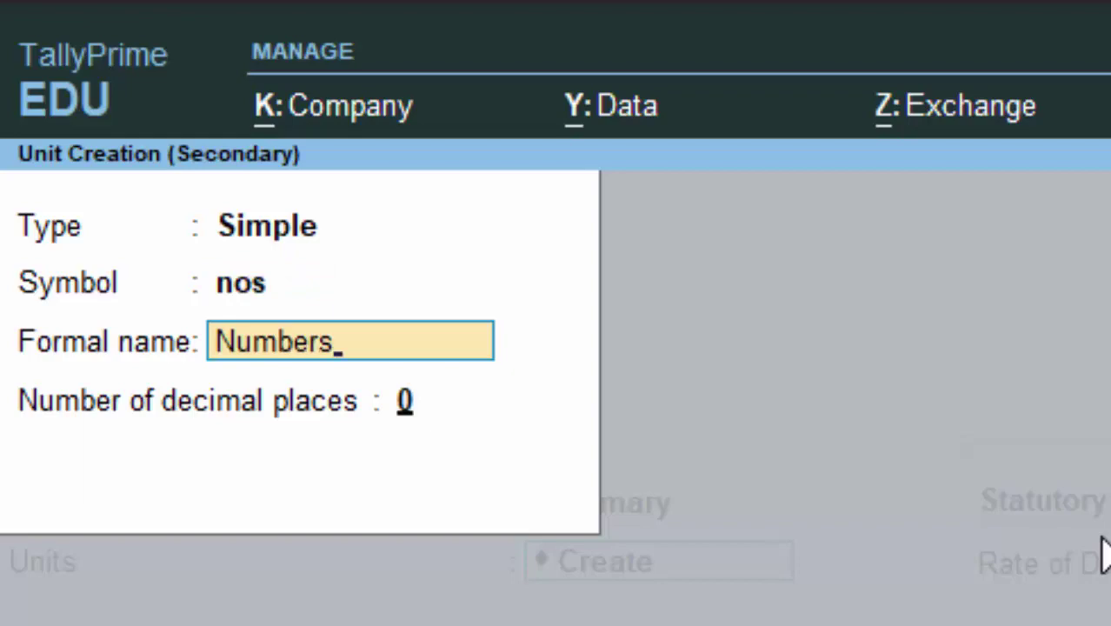
key(Return)
key(Return)
key(Return)
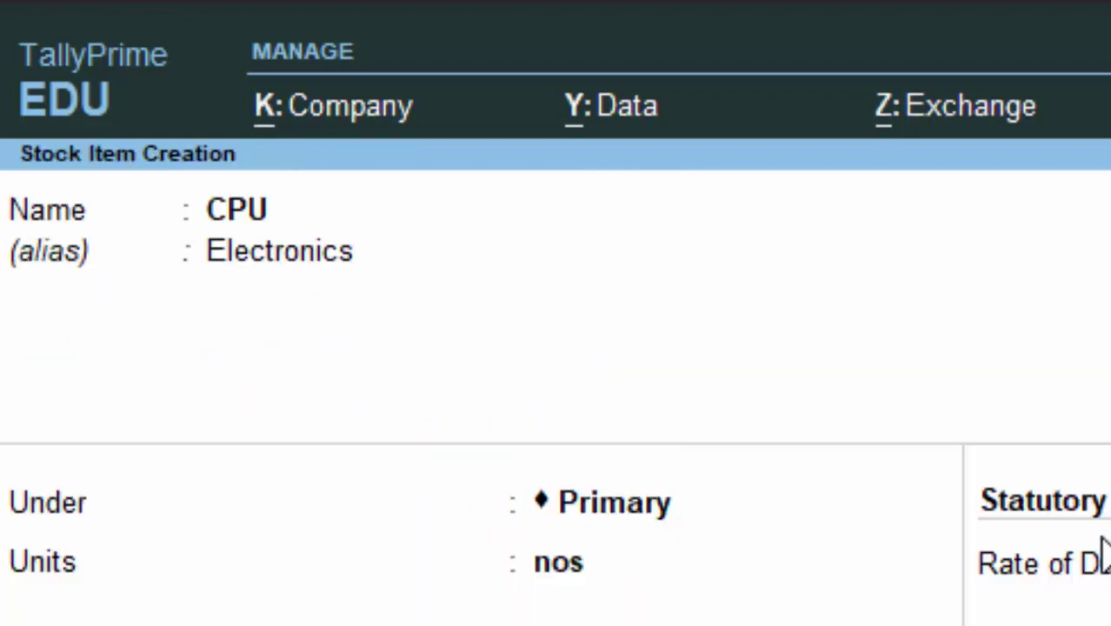
Save the CPU stock item with no opening balance and return to the Gateway of Tally.
key(Return)
key(Return)
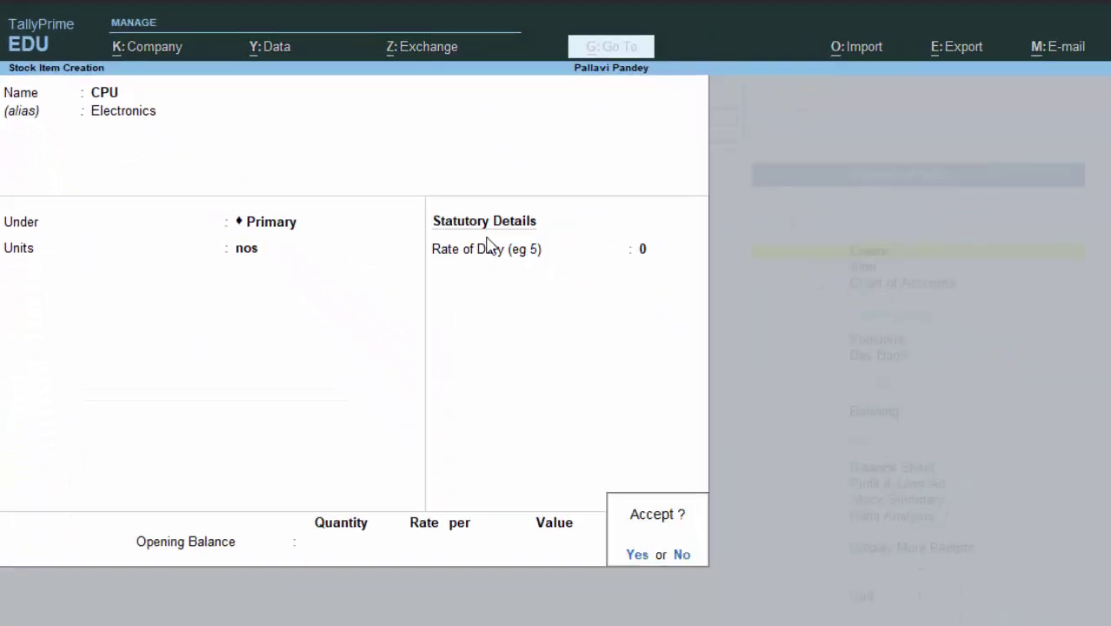
key(Return)
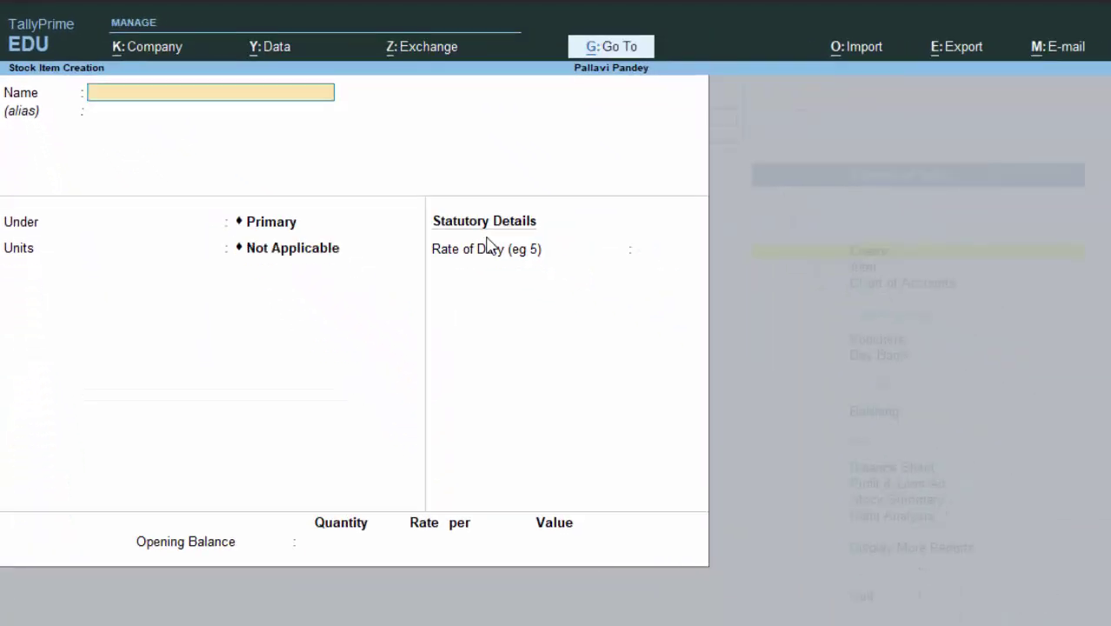
key(Escape)
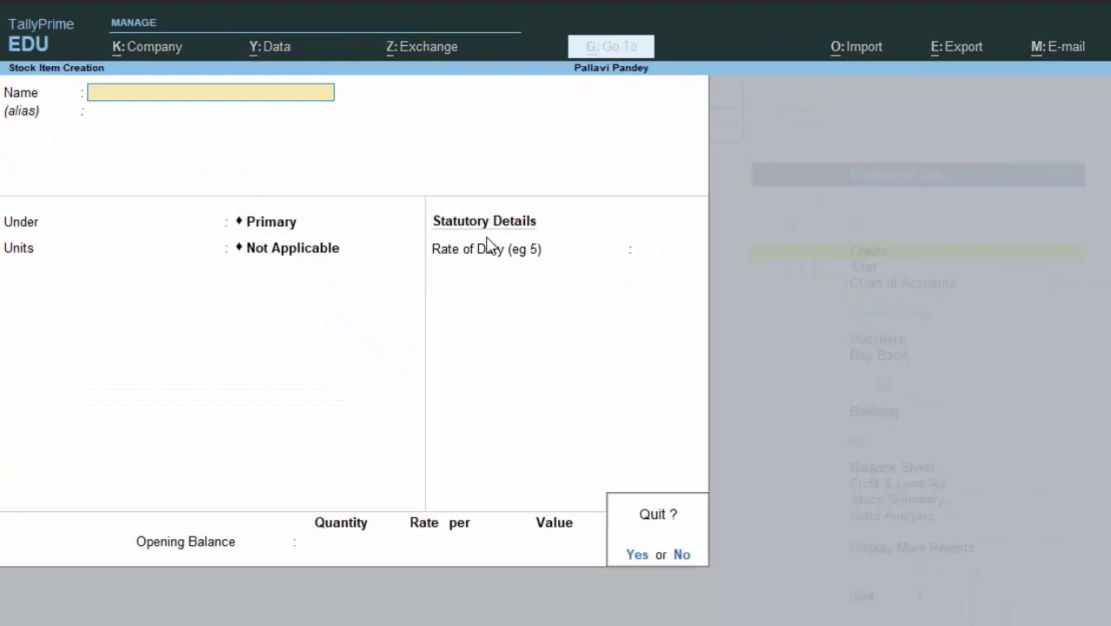
key(Return)
key(Escape)
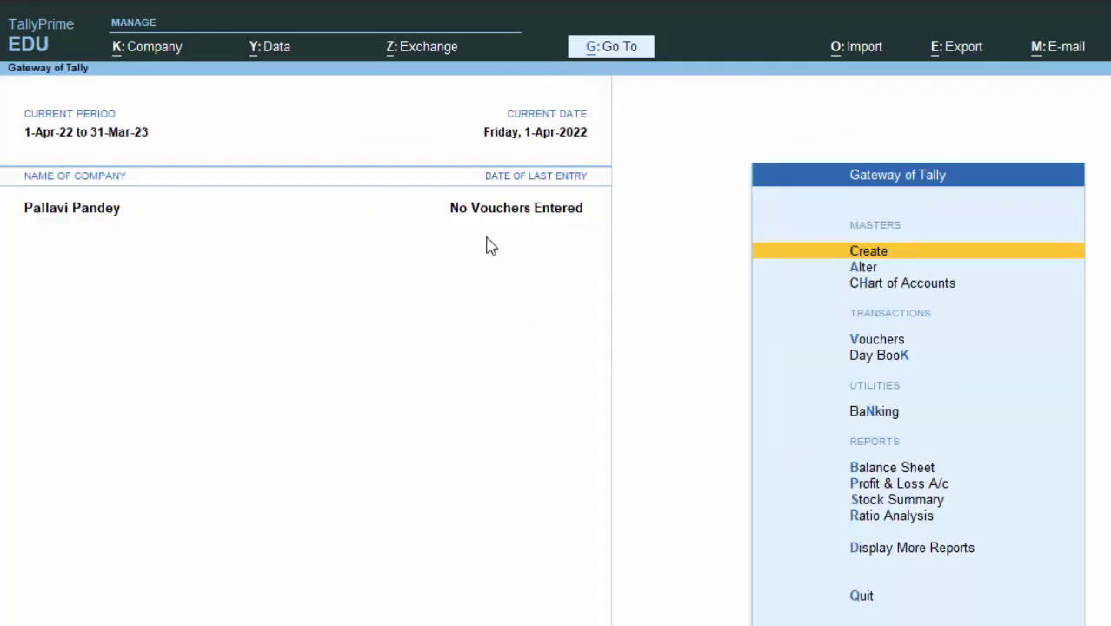
Start a purchase voucher with supplier invoice number 57599 dated 1-Apr-22.
text(v)
text(575)
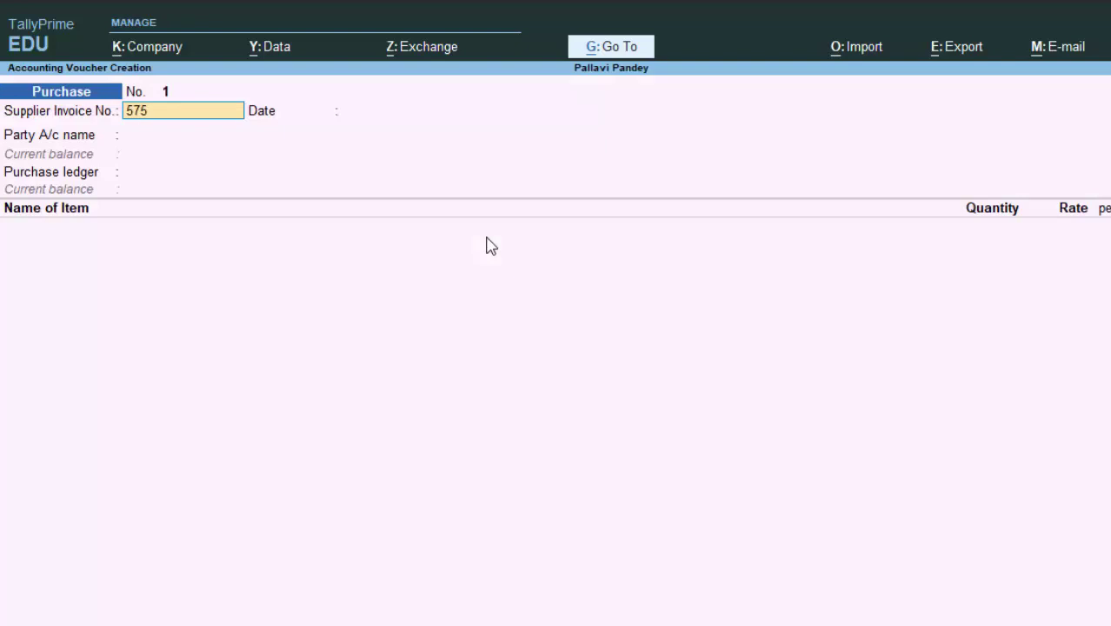
text(99)
key(Return)
key(Return)
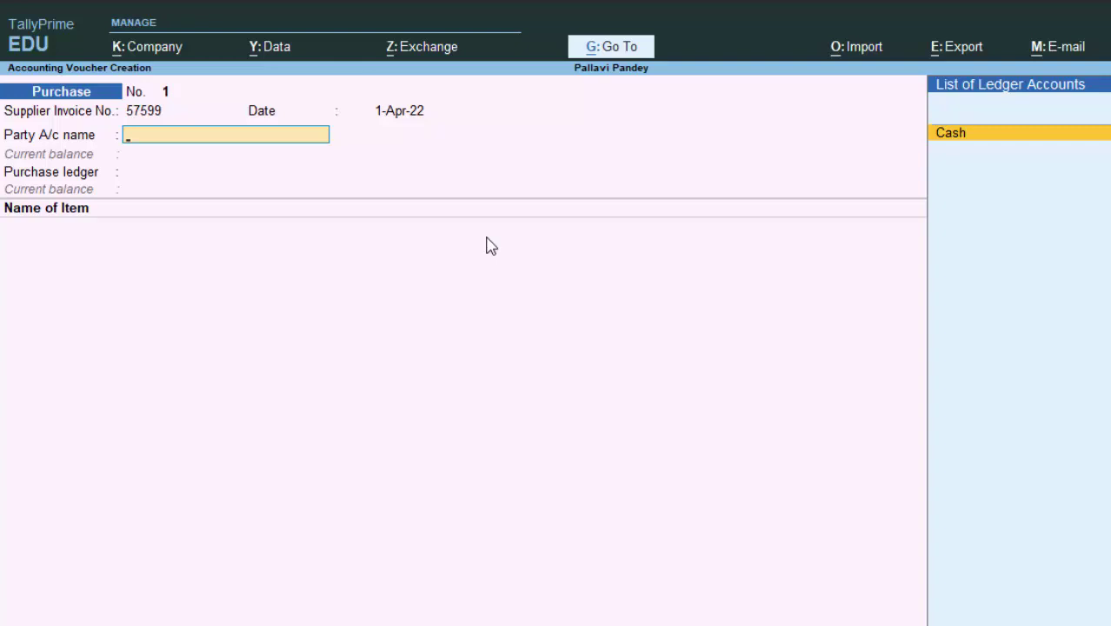
Set Cash as the voucher's party account, leaving the receipt details blank and the party details at their defaults.
key(Return)
key(Return)
key(Return)
key(Return)
key(Return)
key(Return)
key(Return)
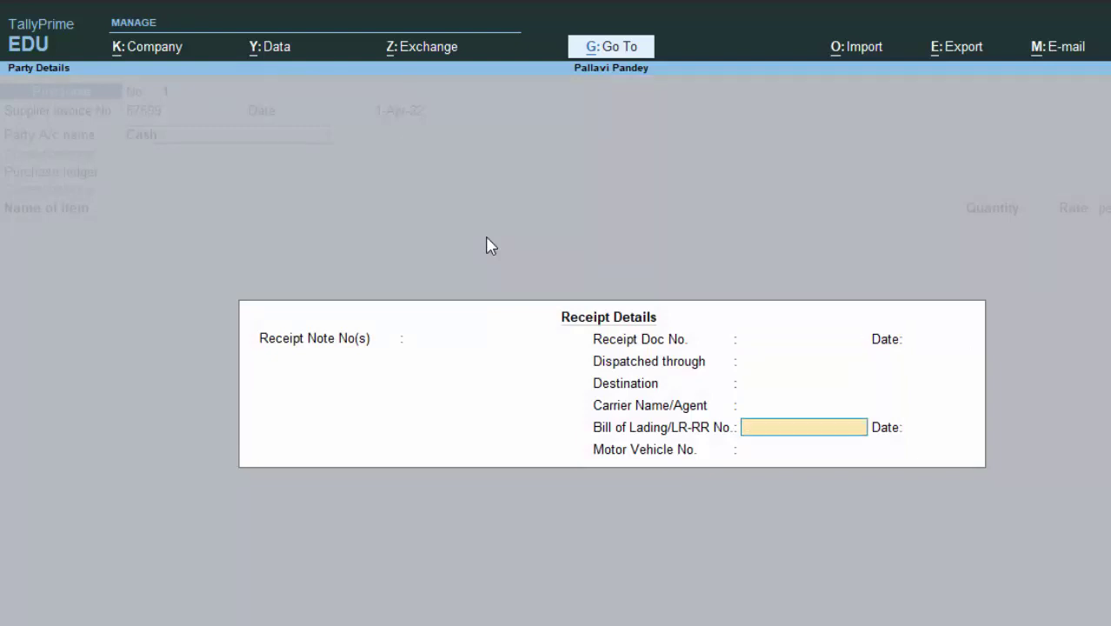
key(Return)
key(Return)
key(Return)
key(Return)
key(Return)
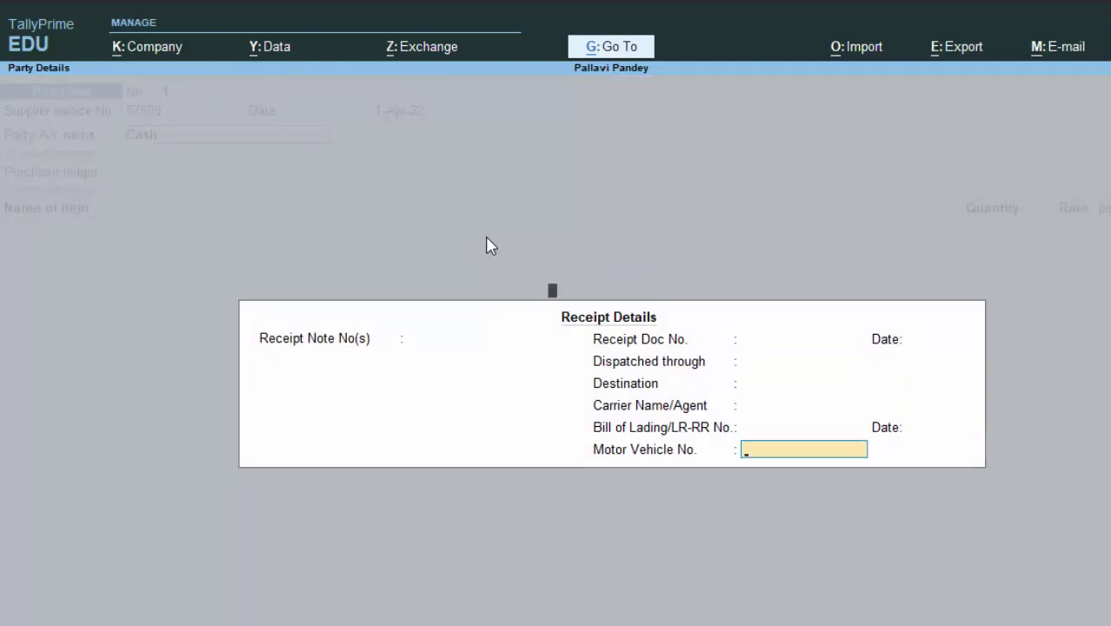
key(Return)
key(Return)
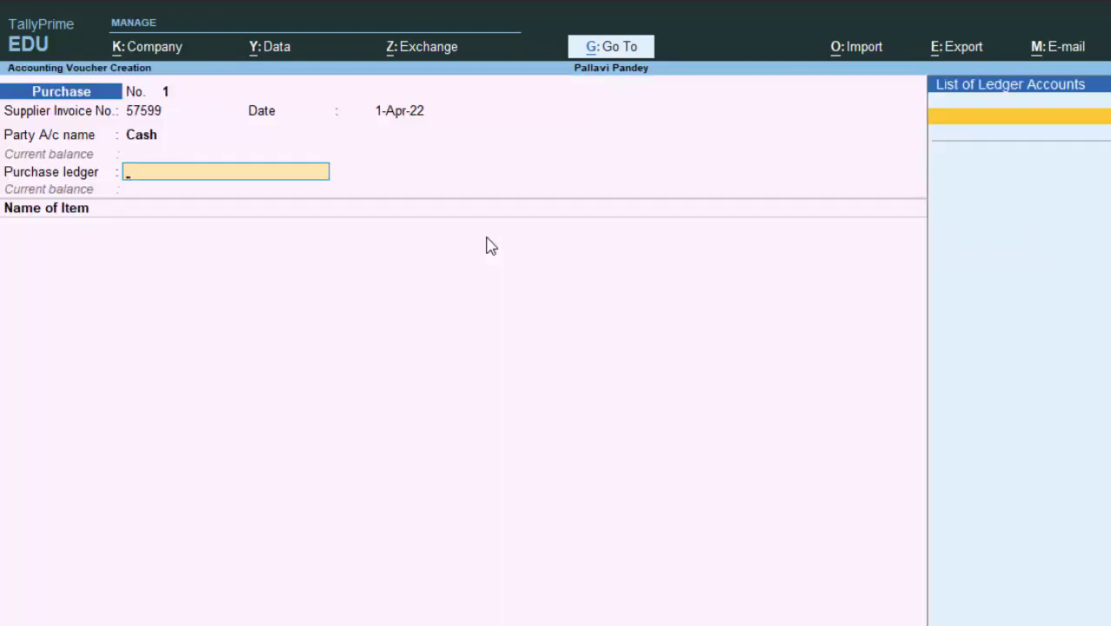
Start a new ledger from the voucher's purchase ledger entry, named Purchase A/c with no alias.
key(alt+c)
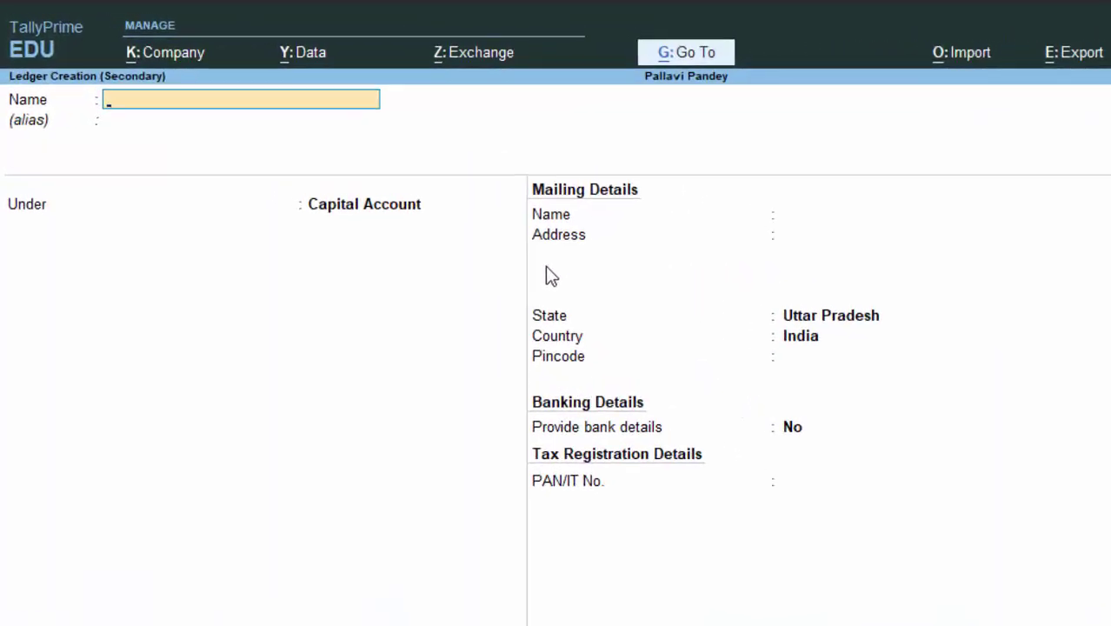
text(Pu)
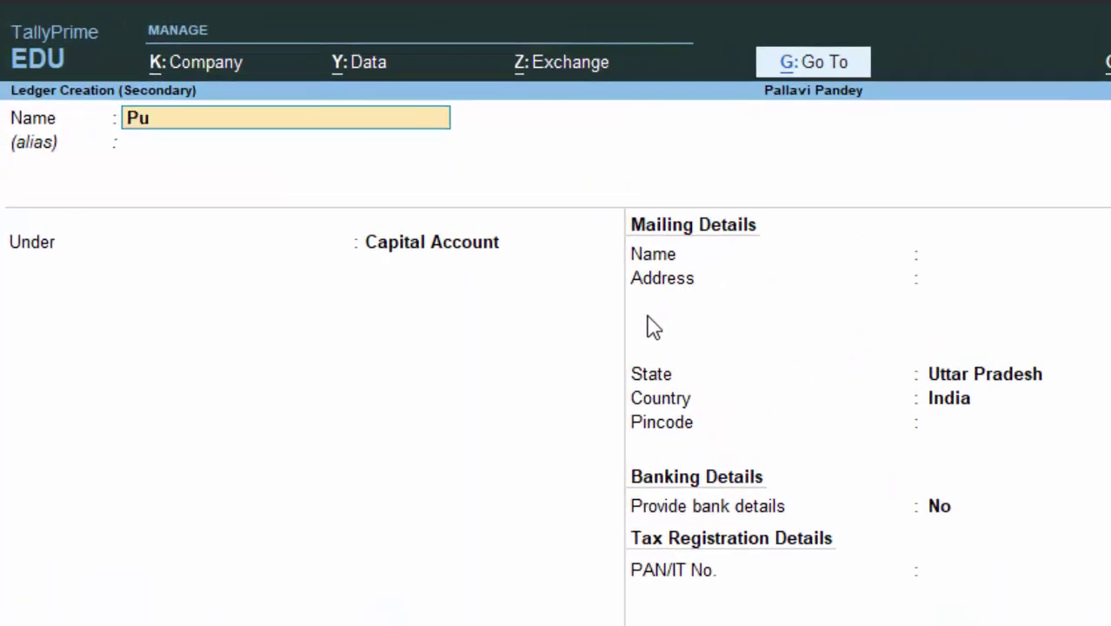
text(rchase A/c)
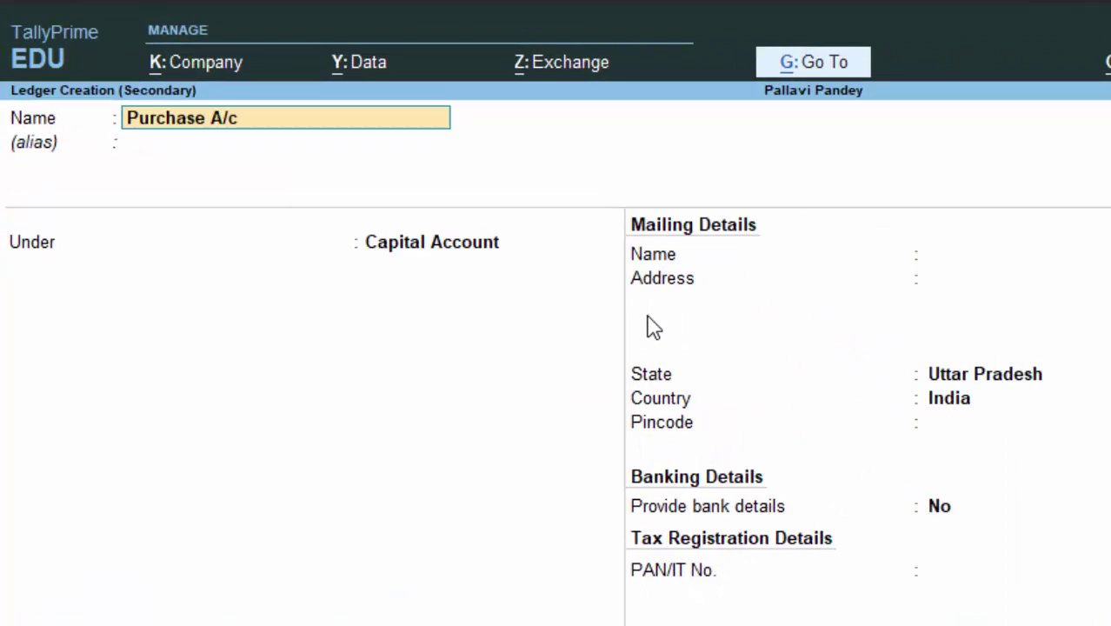
key(Return)
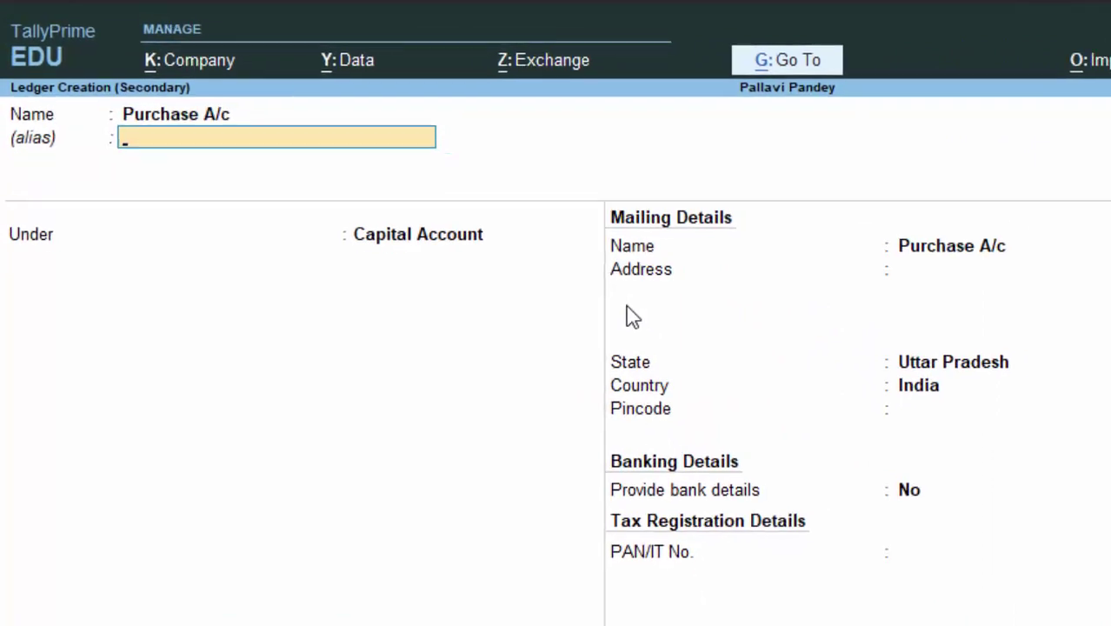
key(Return)
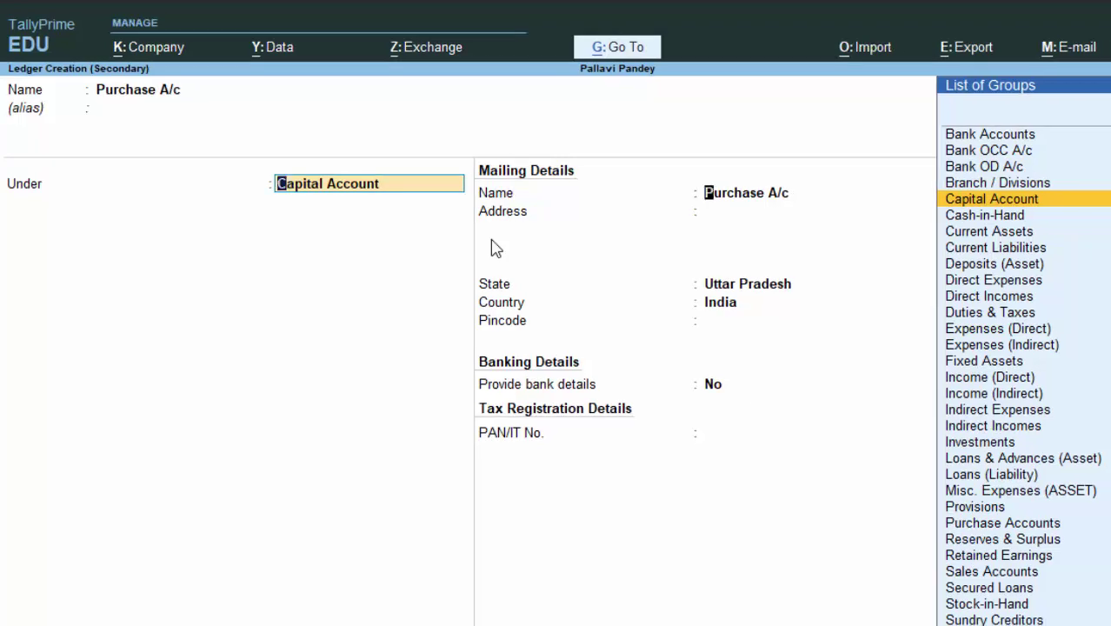
Save the Purchase A/c ledger under Capital Account with its default details, and discard the unfinished purchase voucher.
key(Return)
key(Return)
key(Return)
key(Return)
key(Return)
key(Return)
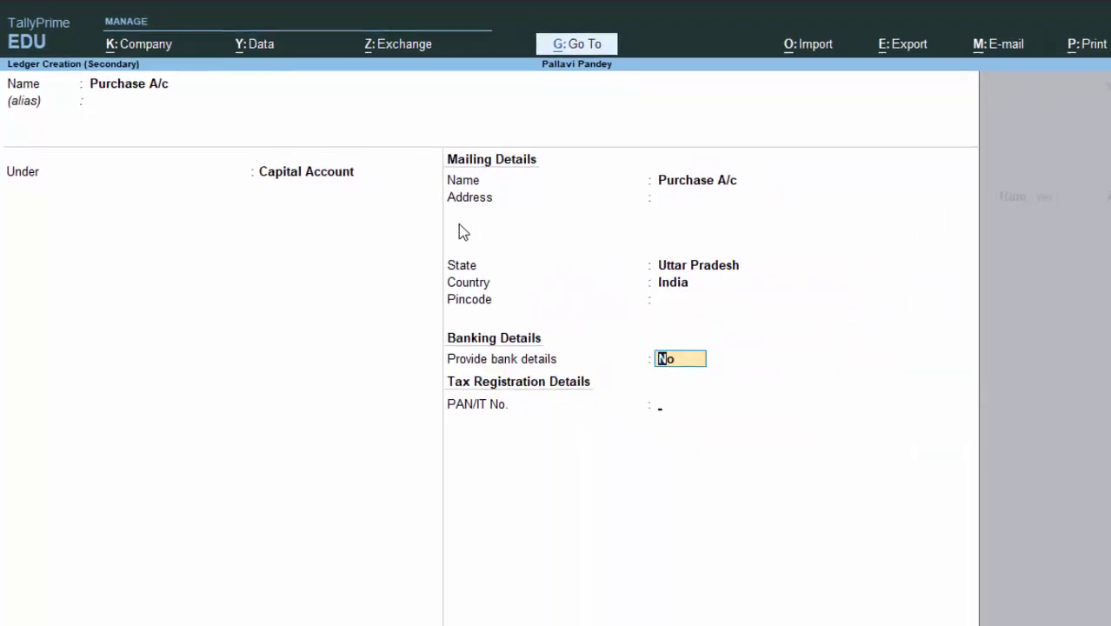
key(Return)
key(Return)
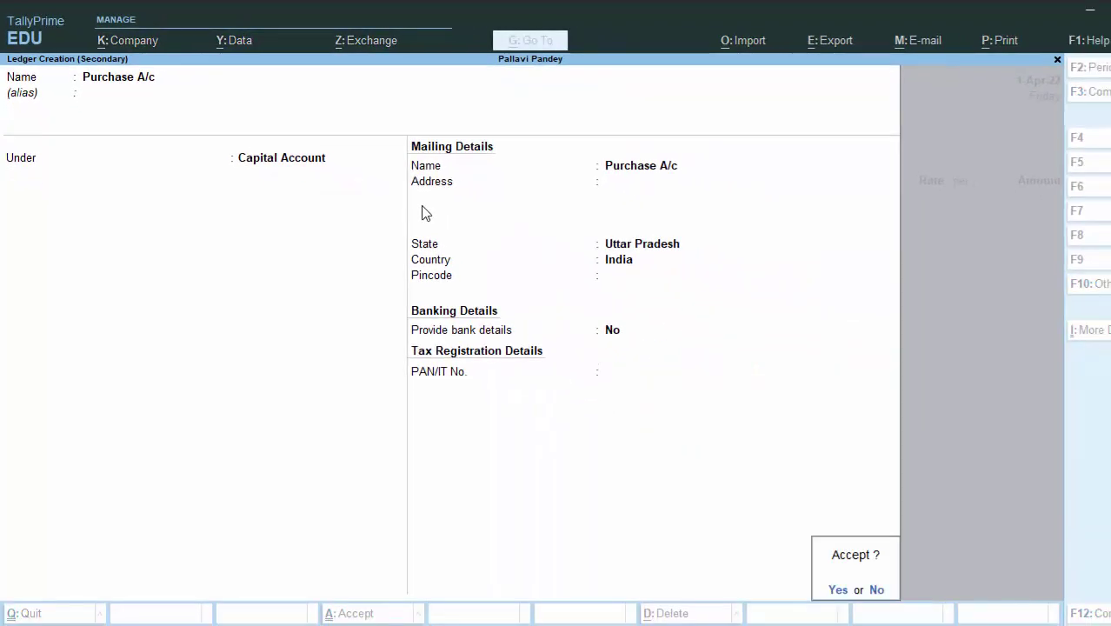
key(Return)
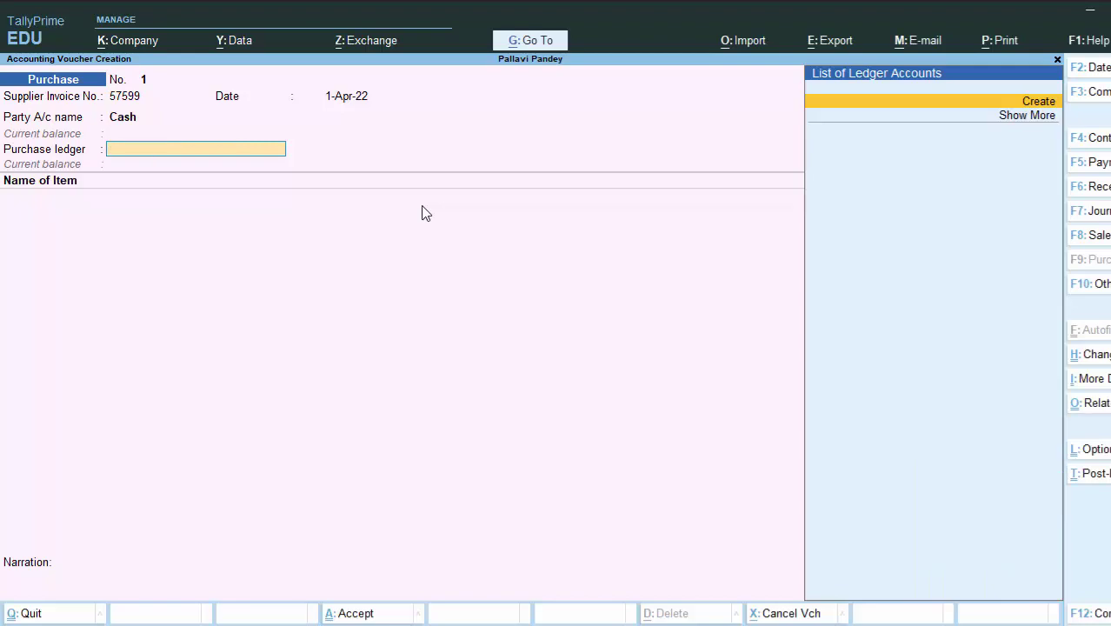
key(Escape)
key(Return)
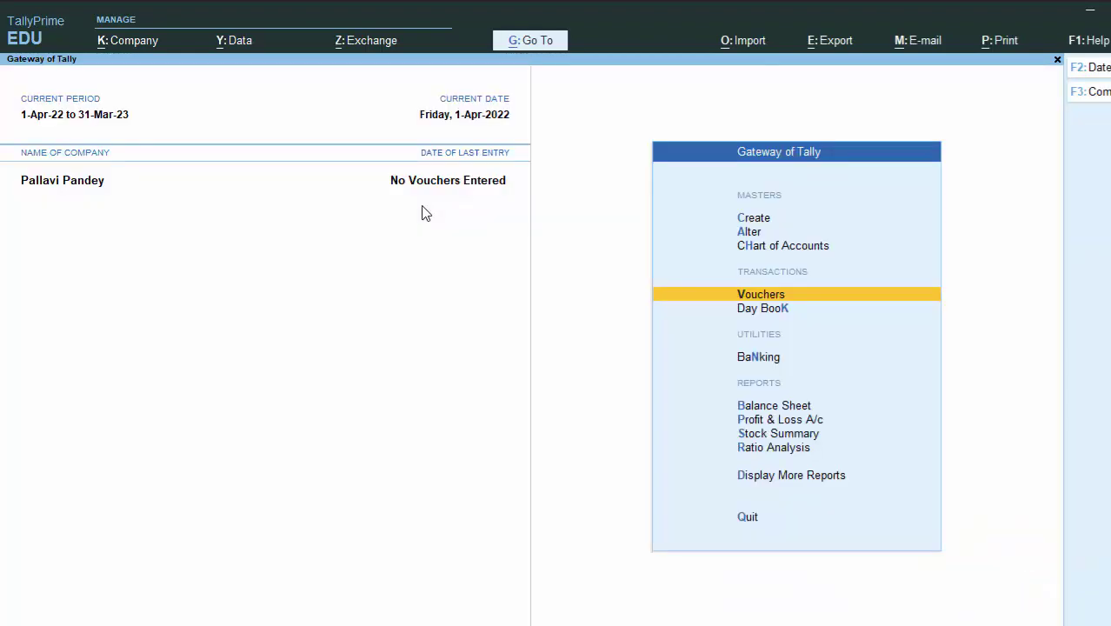
Open the Purchase A/c ledger for alteration from the Gateway of Tally.
key(Up)
key(Up)
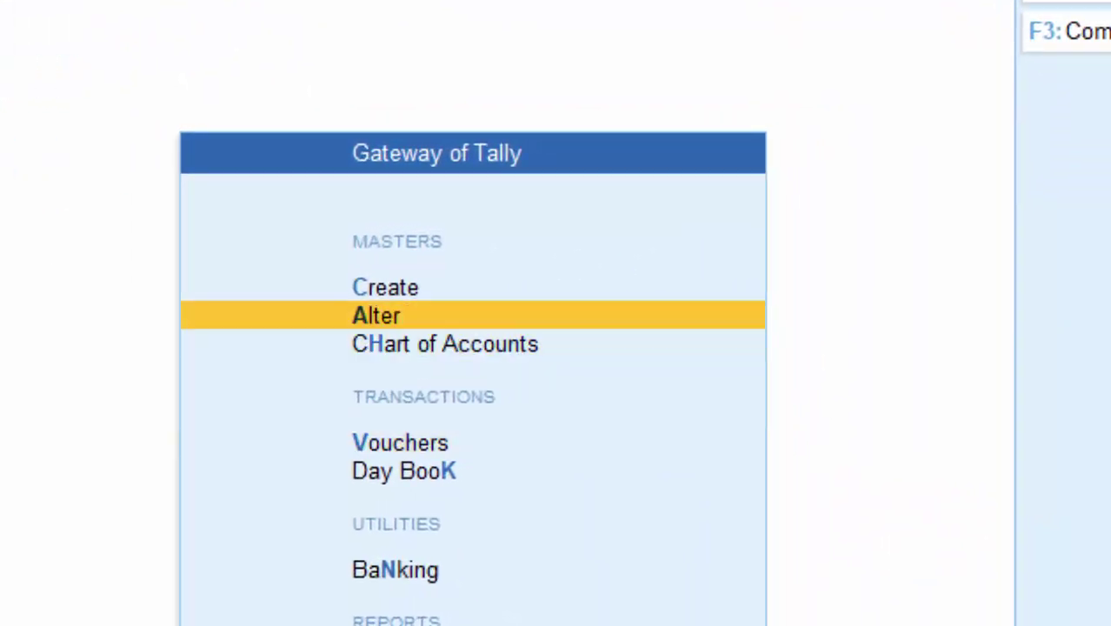
key(Return)
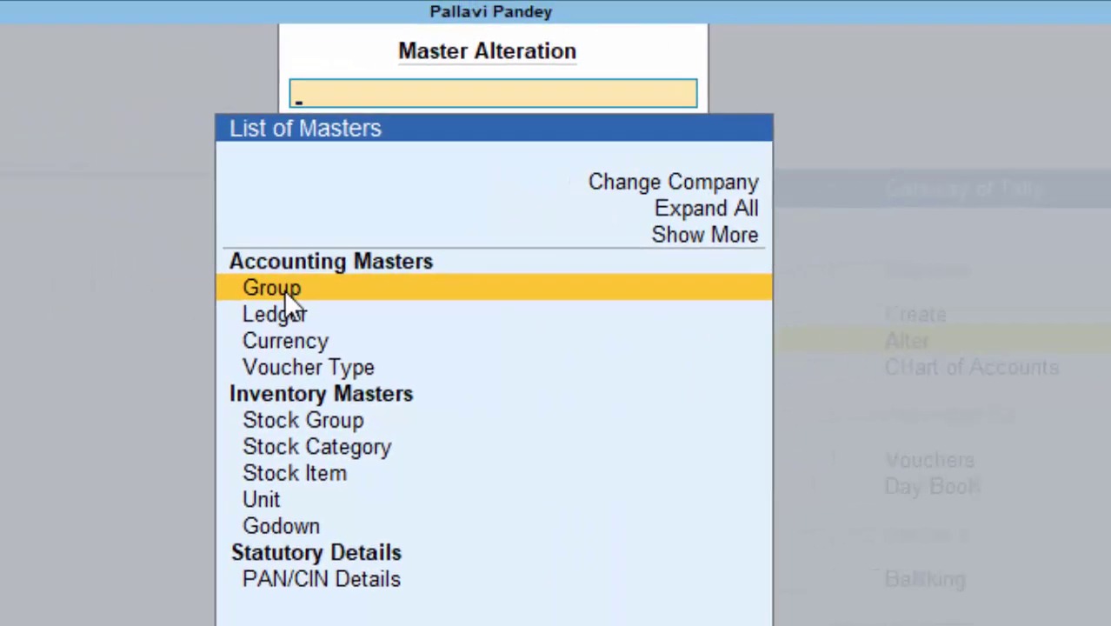
key(Down)
key(Return)
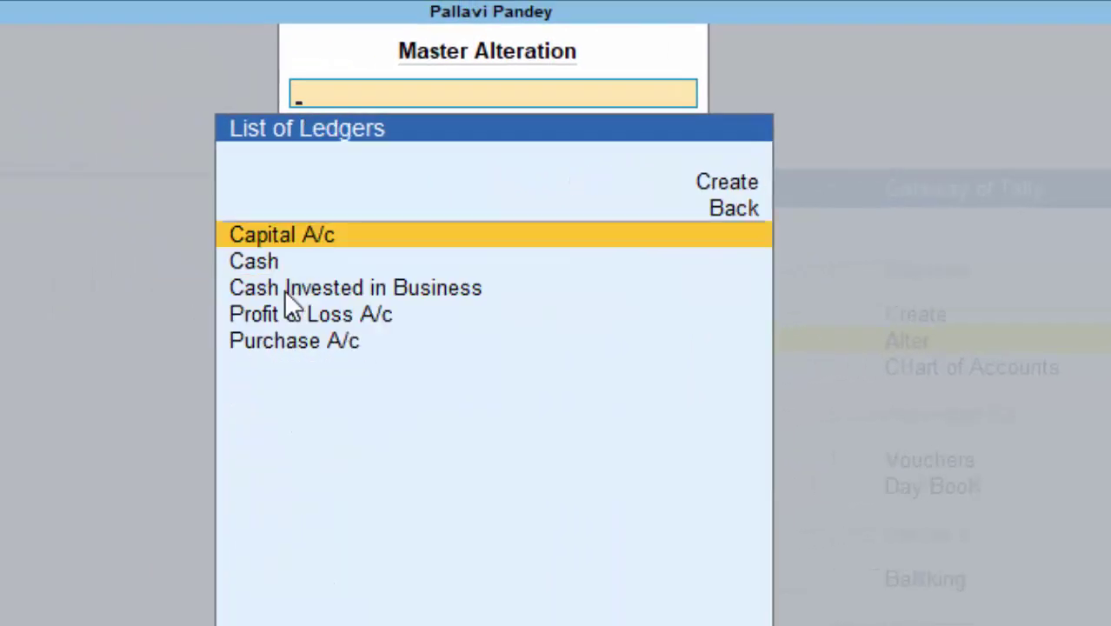
key(Down)
key(Down)
key(Down)
key(Down)
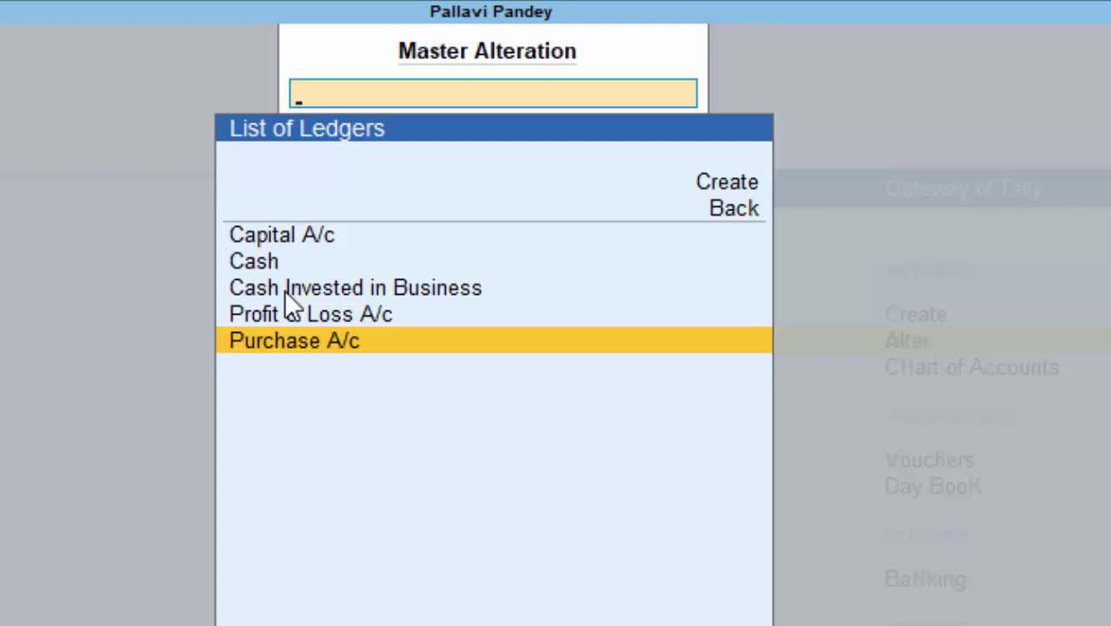
key(Return)
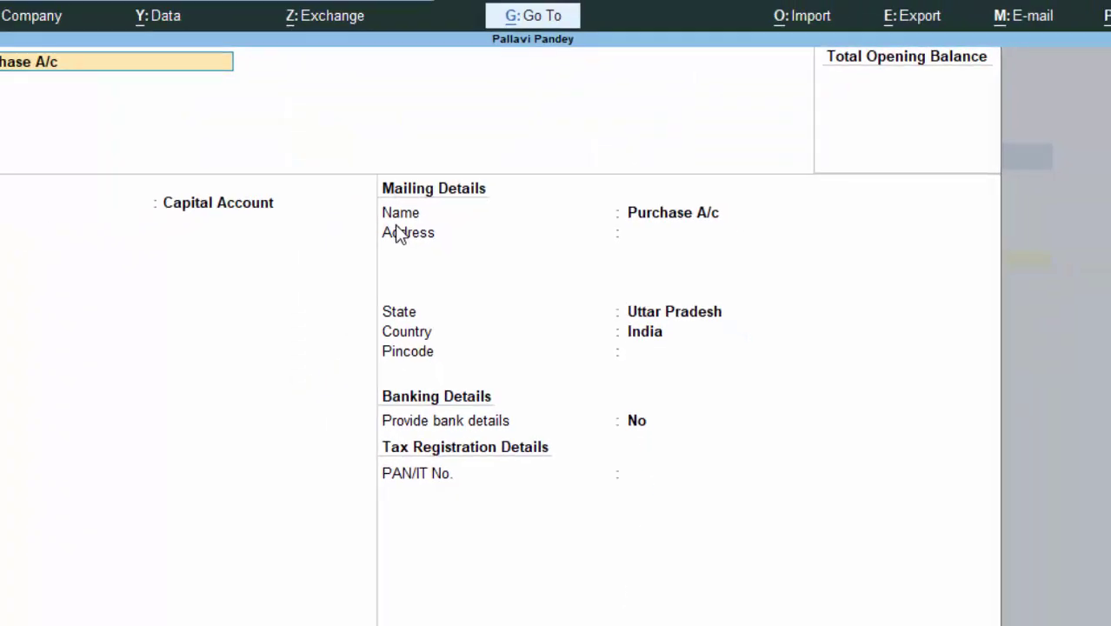
Move the ledger to the Purchase Accounts group with ledger type Not Applicable, save it and return to the Gateway of Tally.
key(Return)
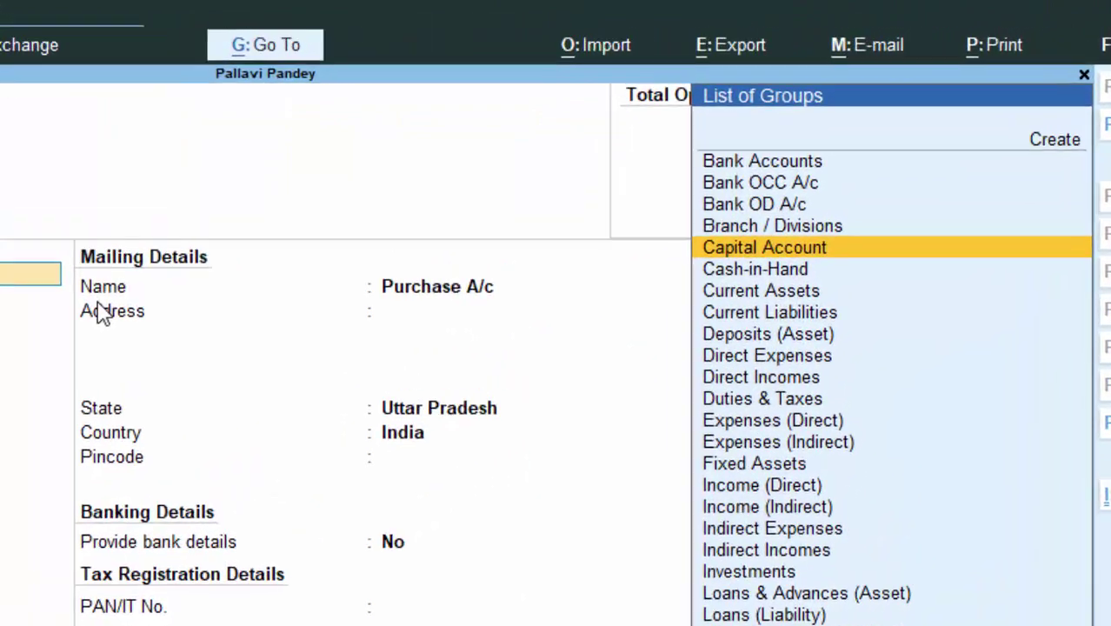
text(p)
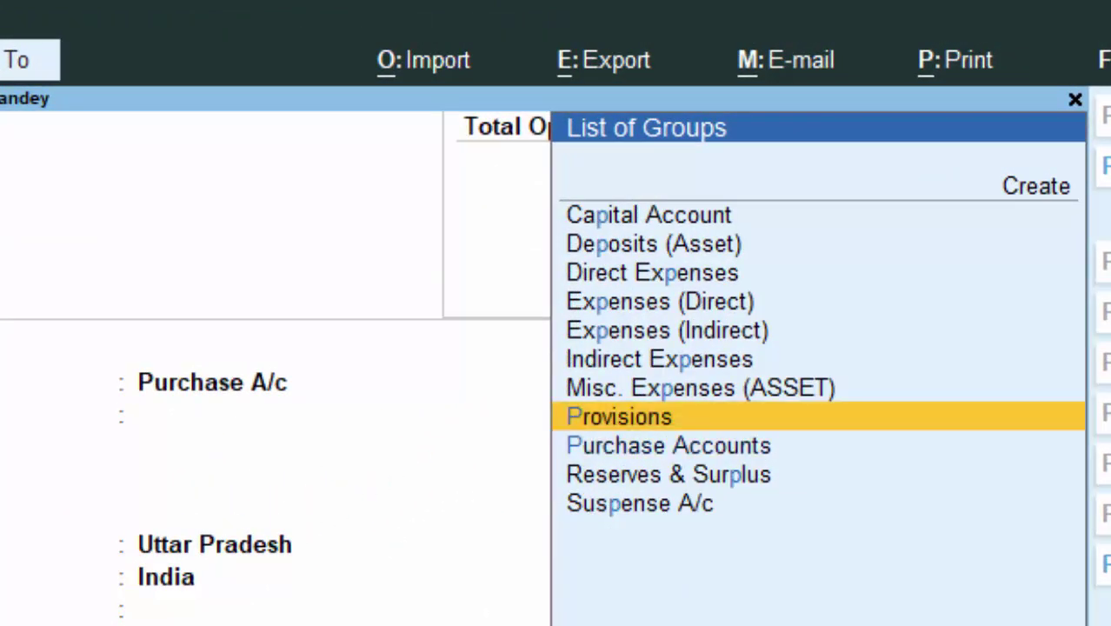
key(Down)
key(Return)
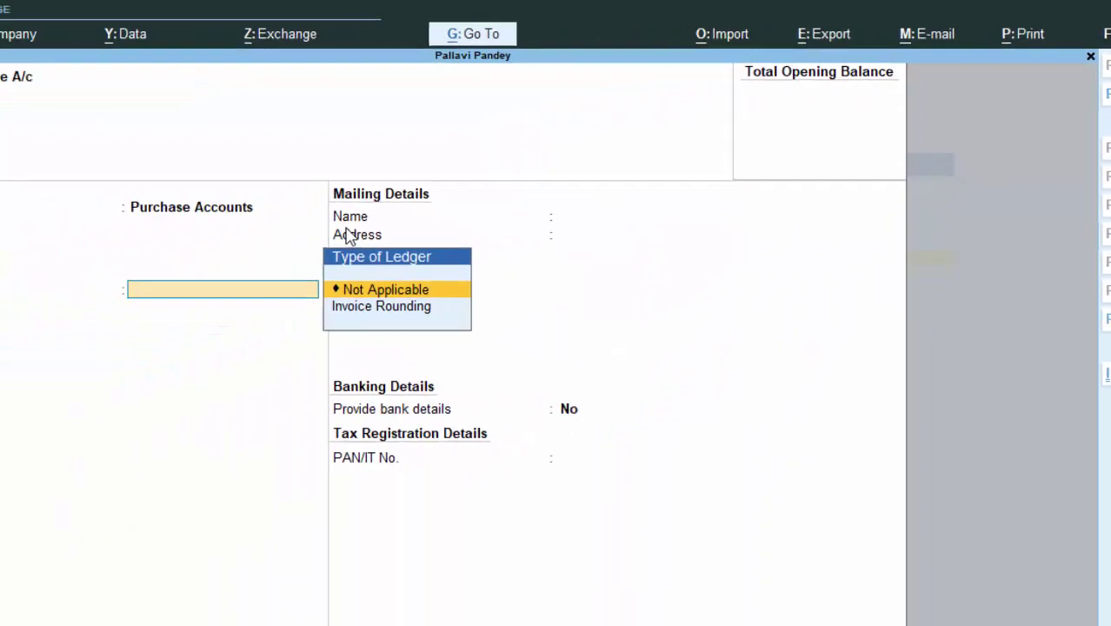
key(Return)
key(Return)
key(Return)
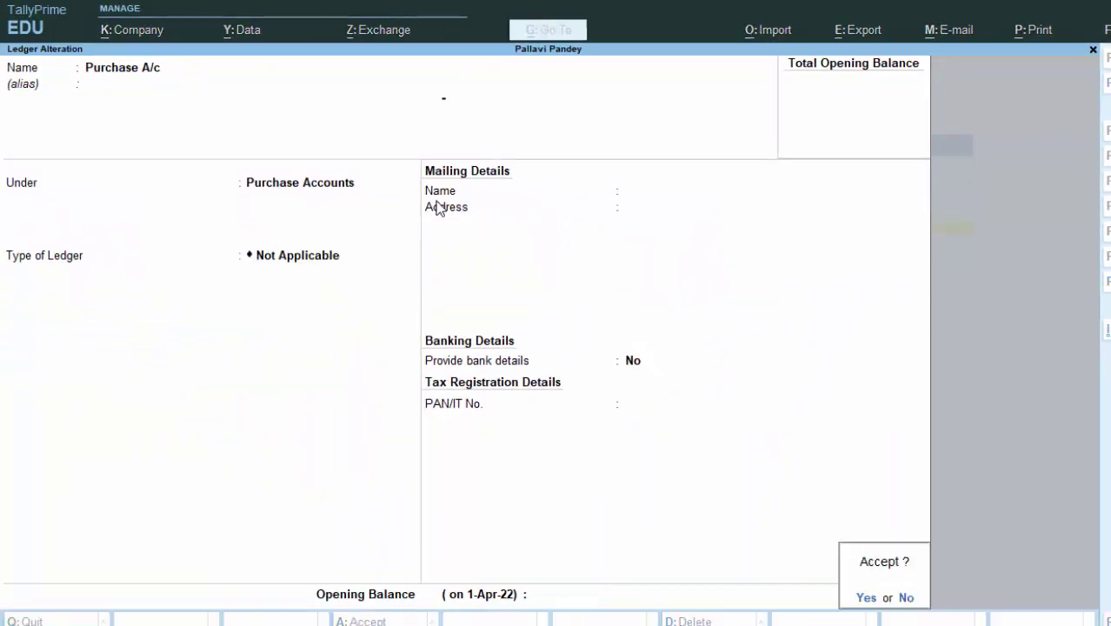
key(Return)
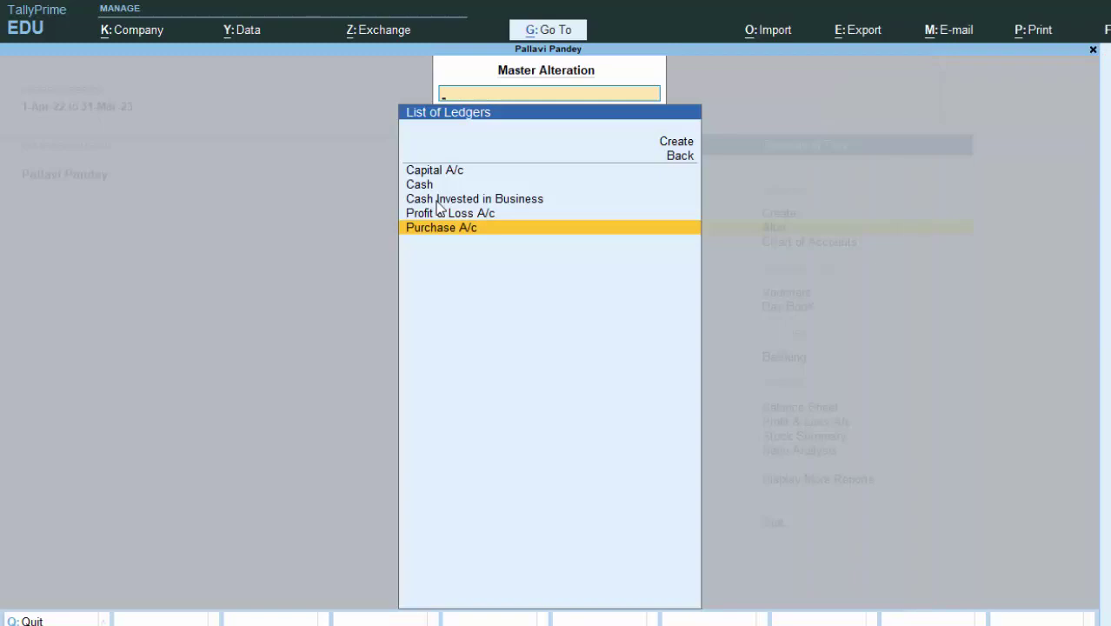
click(1109, 586)
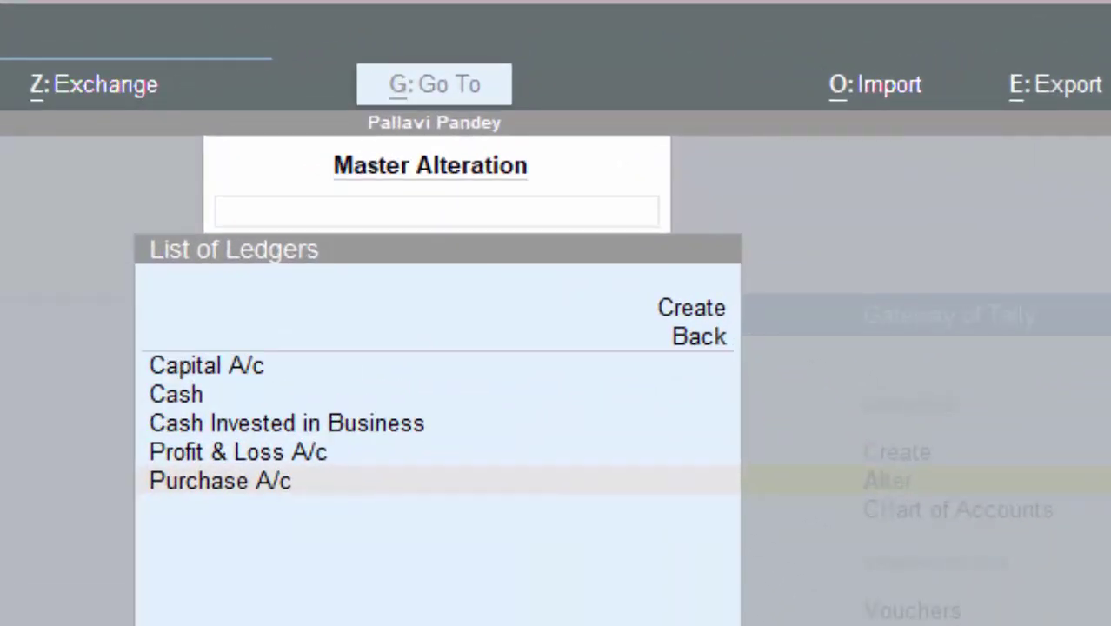
click(454, 504)
key(Escape)
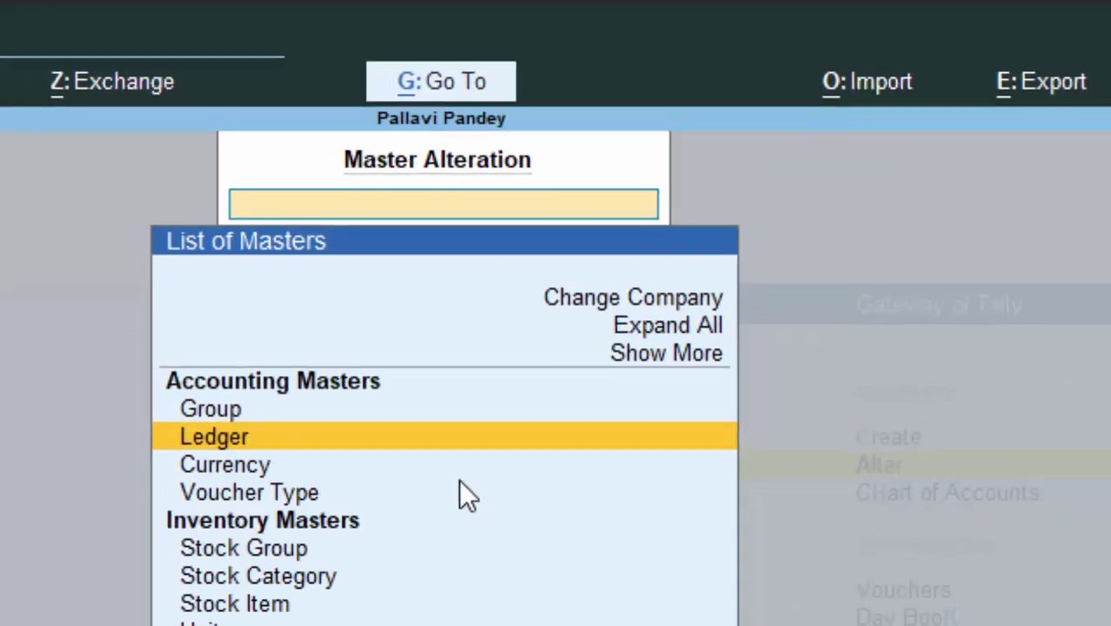
key(Escape)
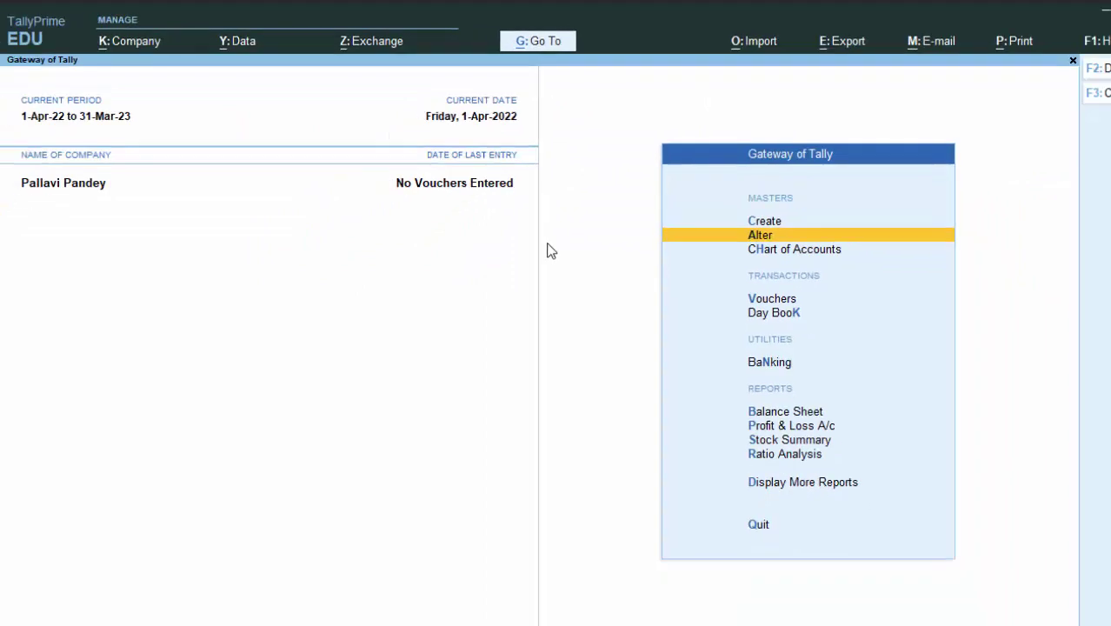
Start a new purchase voucher with supplier invoice number 443322 dated 1-Apr-22.
key(v)
key(F9)
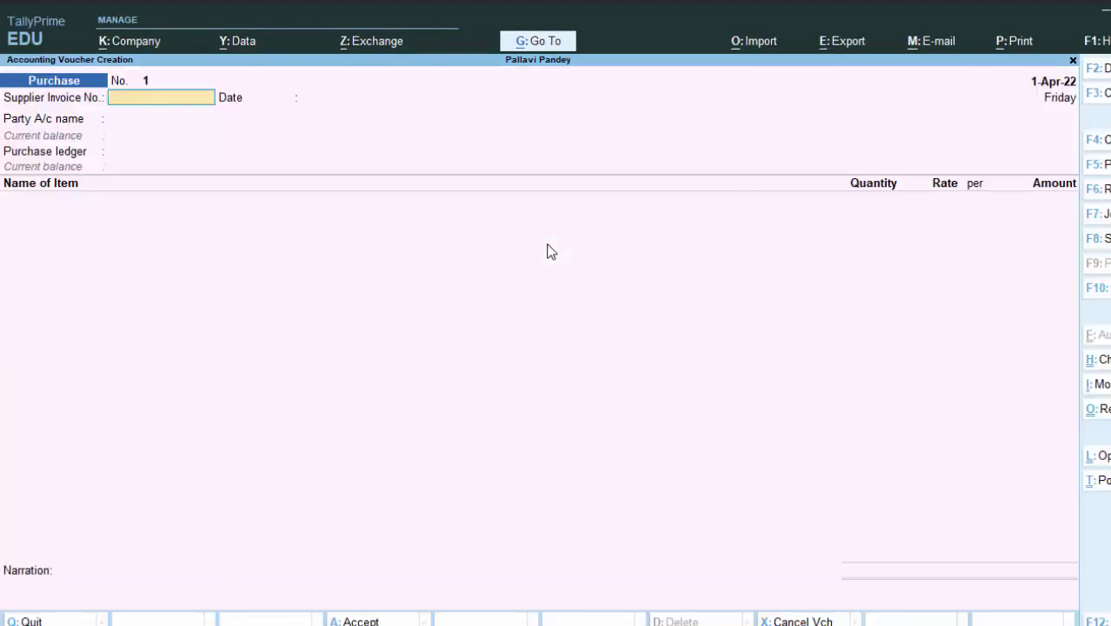
text(443322)
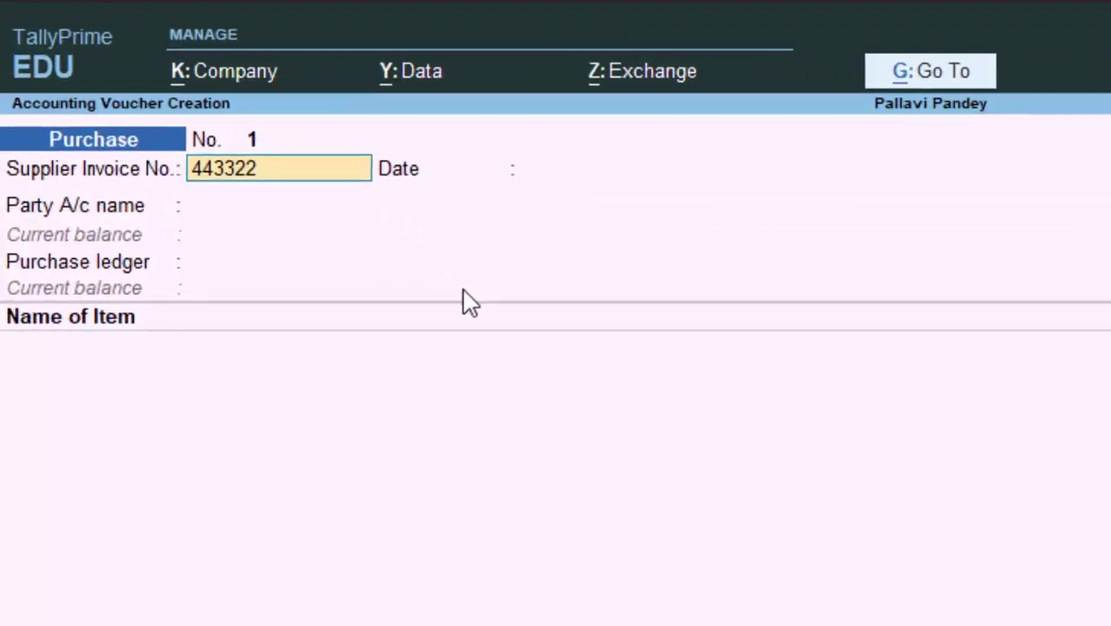
key(Return)
key(Return)
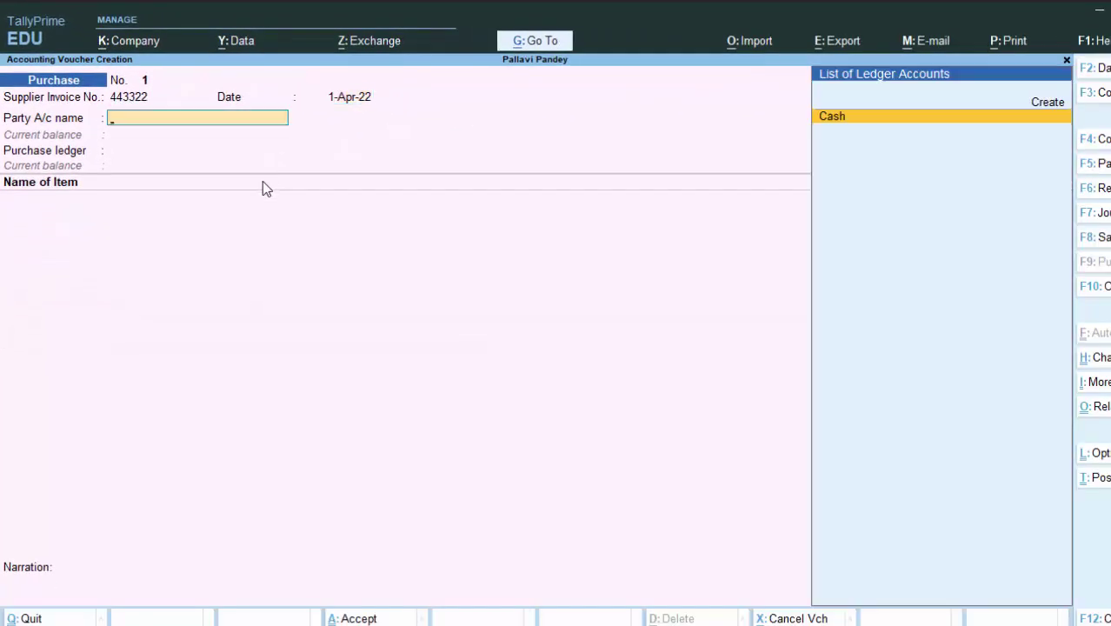
Set the party account to Cash with blank receipt details and default party details, and select Purchase A/c as the purchase ledger.
key(Return)
key(Return)
key(Return)
key(Return)
key(Return)
key(Return)
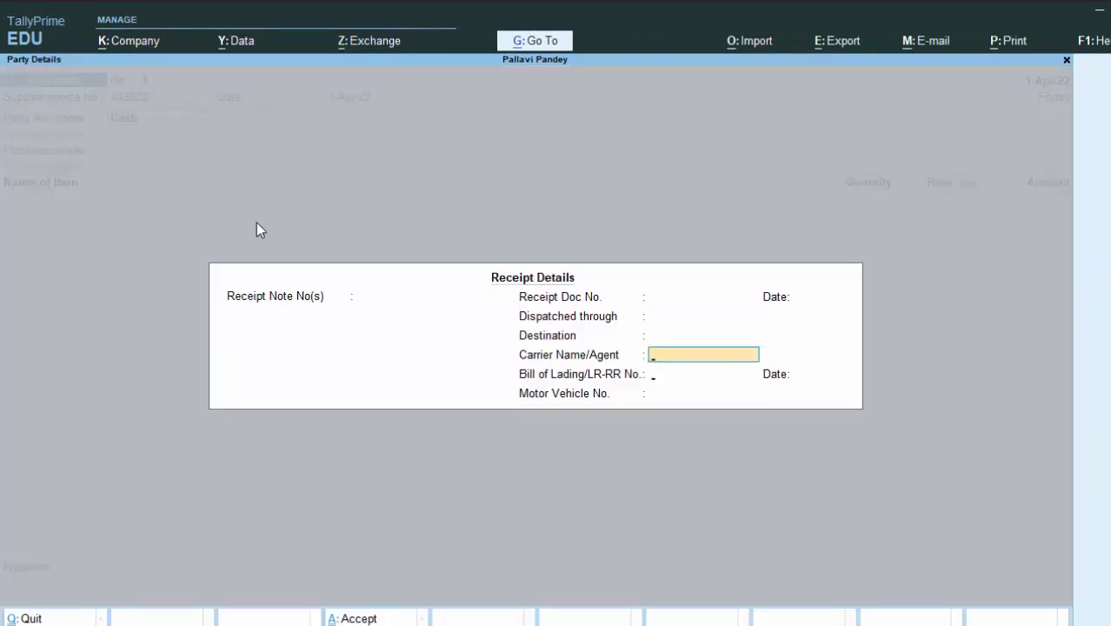
key(Return)
key(Return)
key(Return)
key(Return)
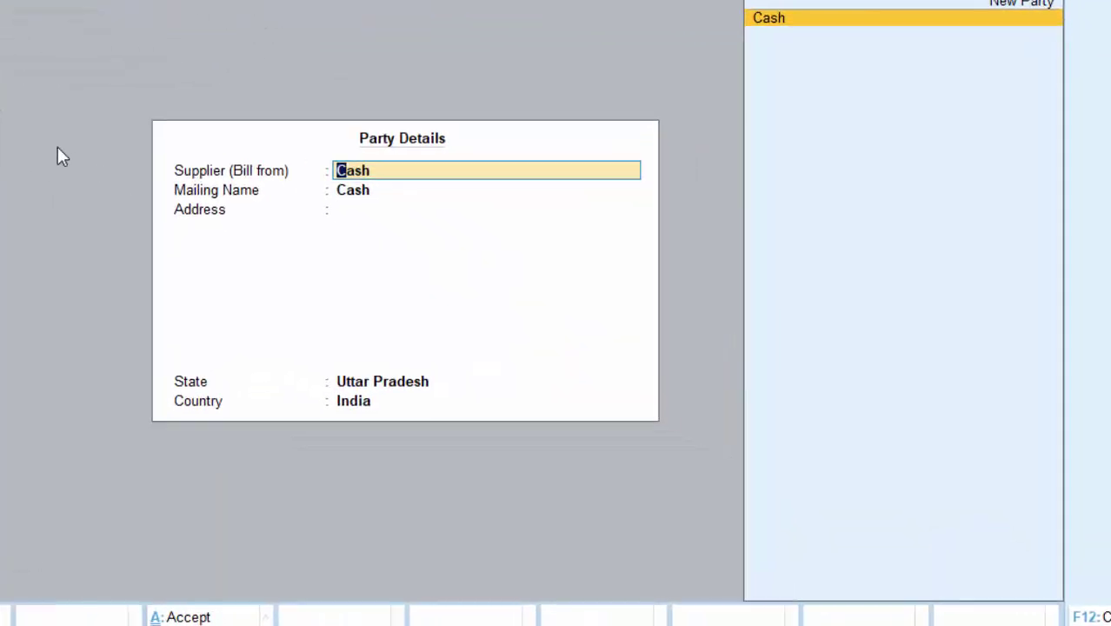
key(Return)
key(Return)
key(Return)
key(Return)
key(Return)
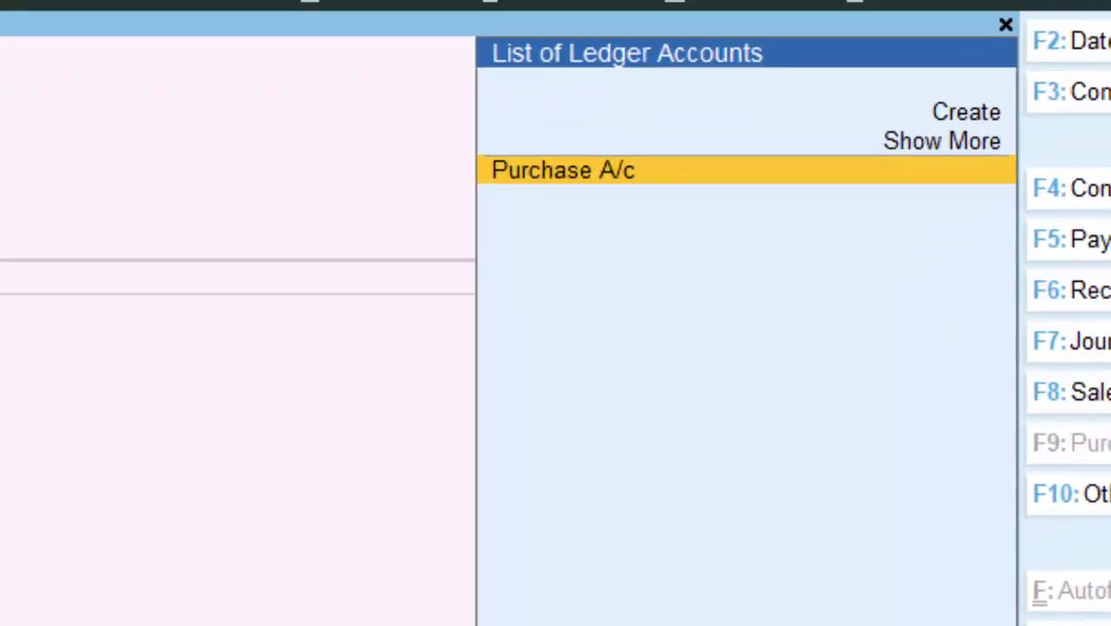
key(Return)
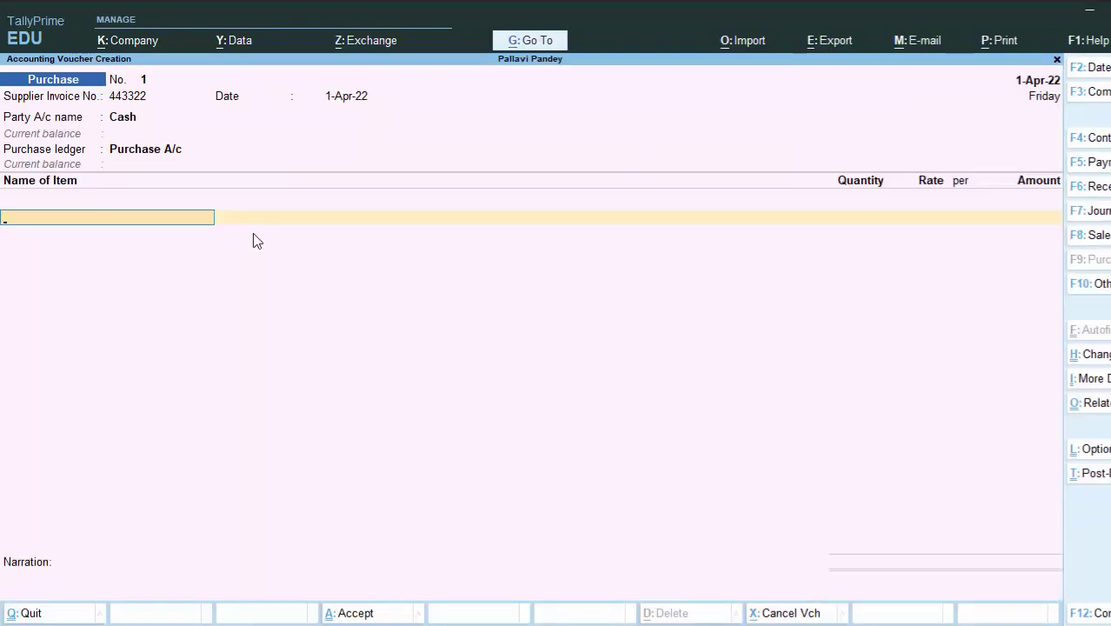
Add the CPU item to the voucher with a quantity of 6 nos at a rate of 30,000 per nos.
key(m)
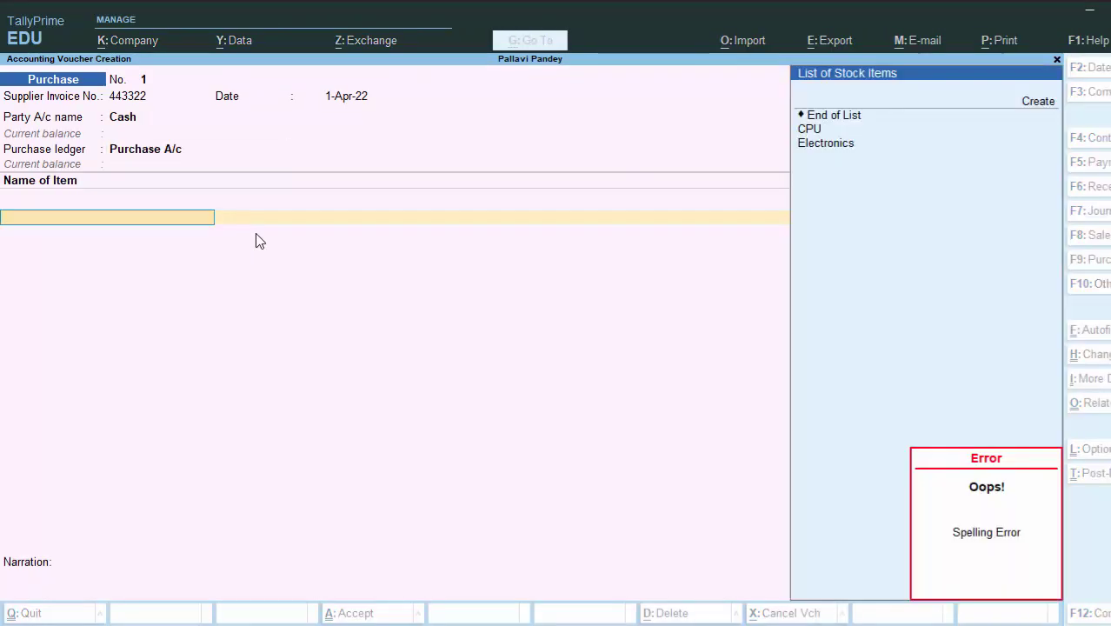
key(Down)
key(Down)
key(Return)
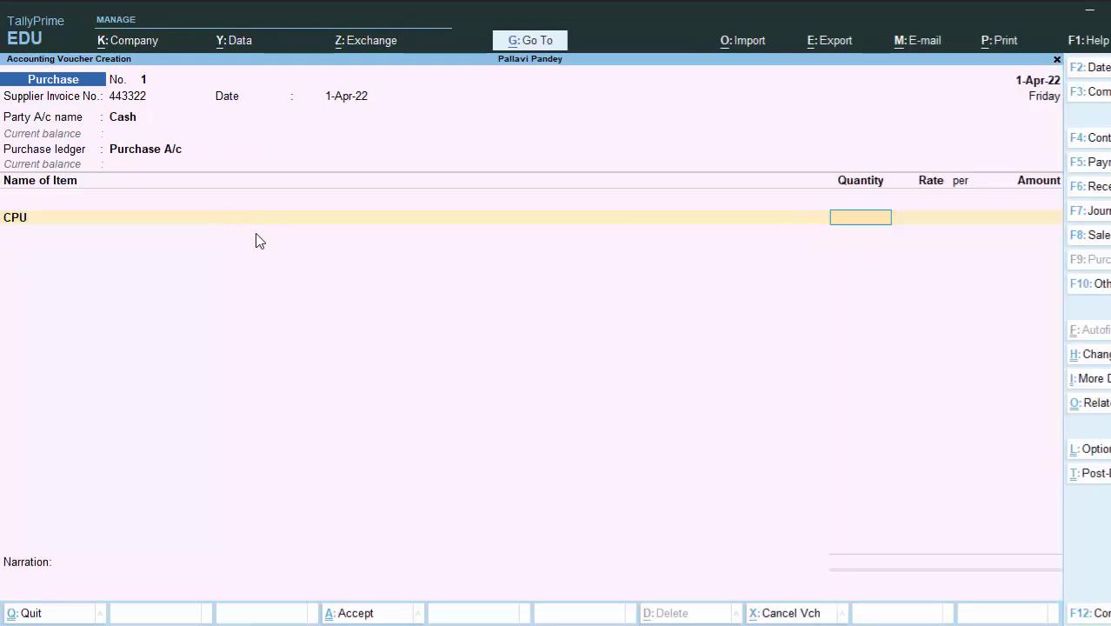
text(6)
key(Return)
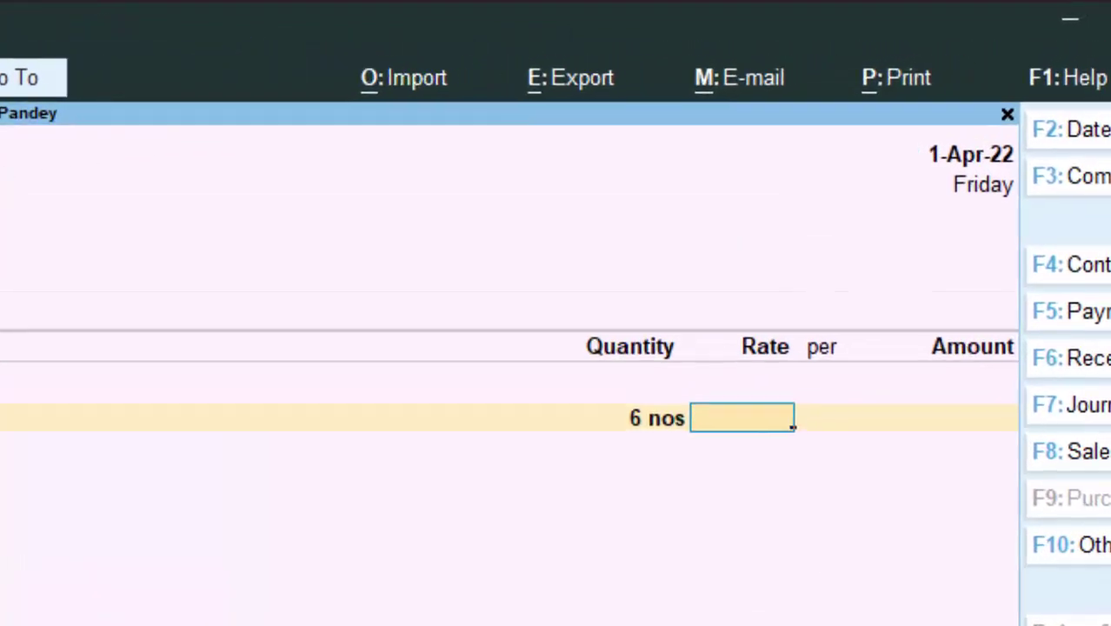
text(30,000)
key(Return)
key(Return)
key(Return)
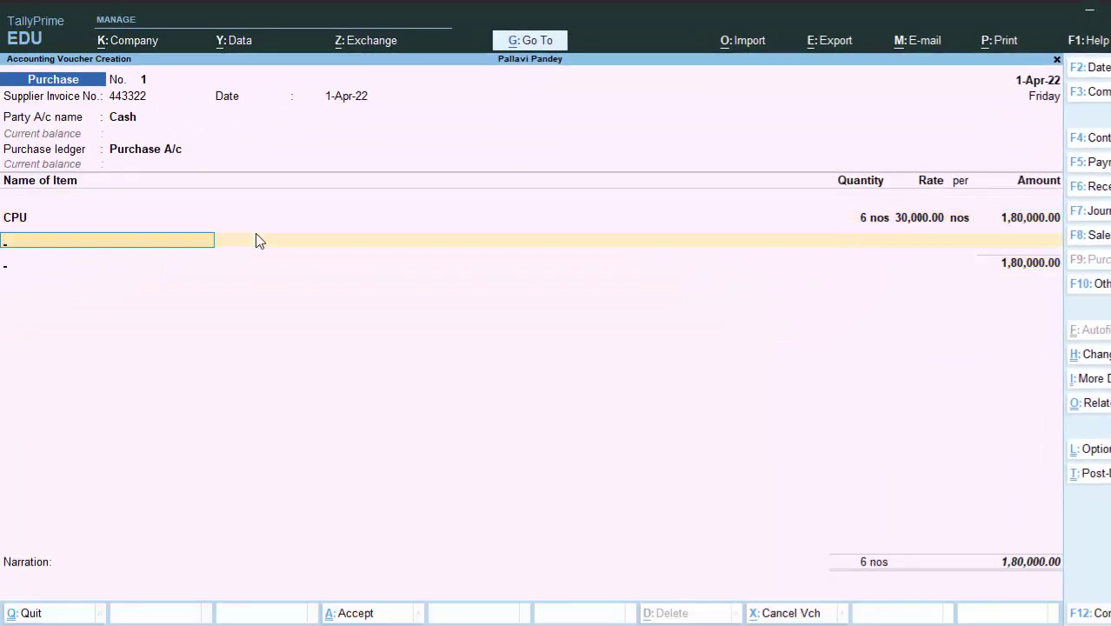
End the item list, leave the narration blank and save the purchase voucher.
key(Return)
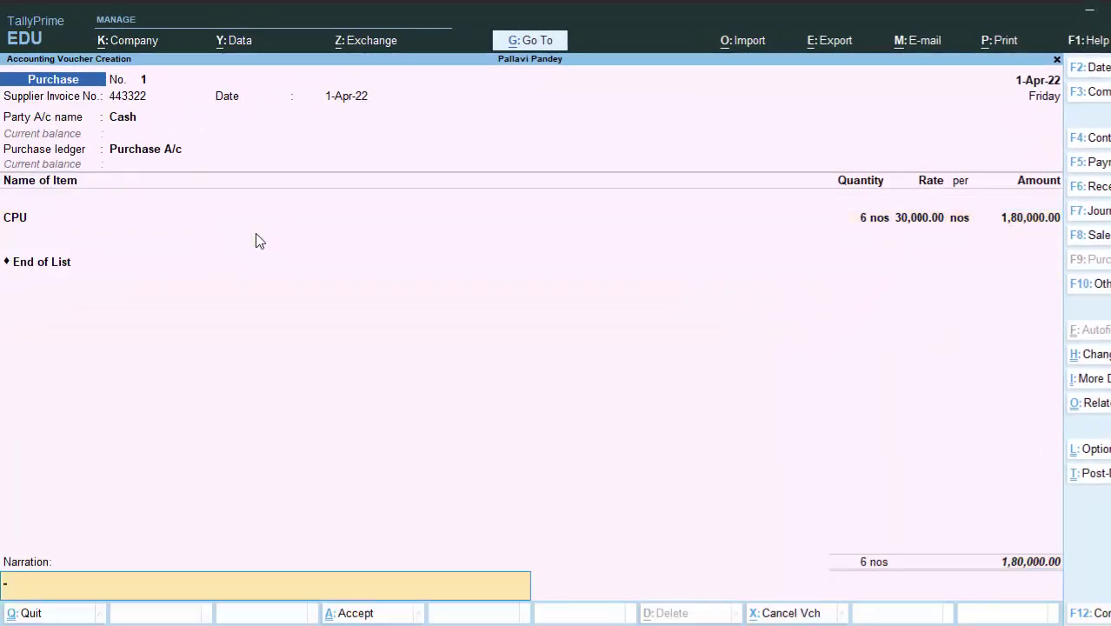
key(Return)
key(y)
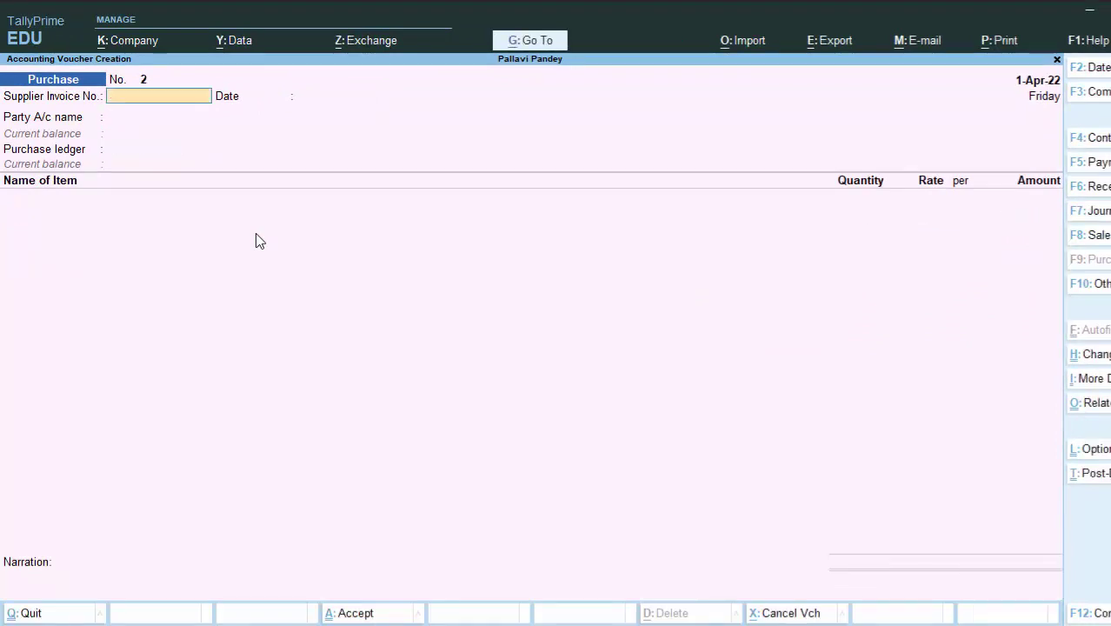